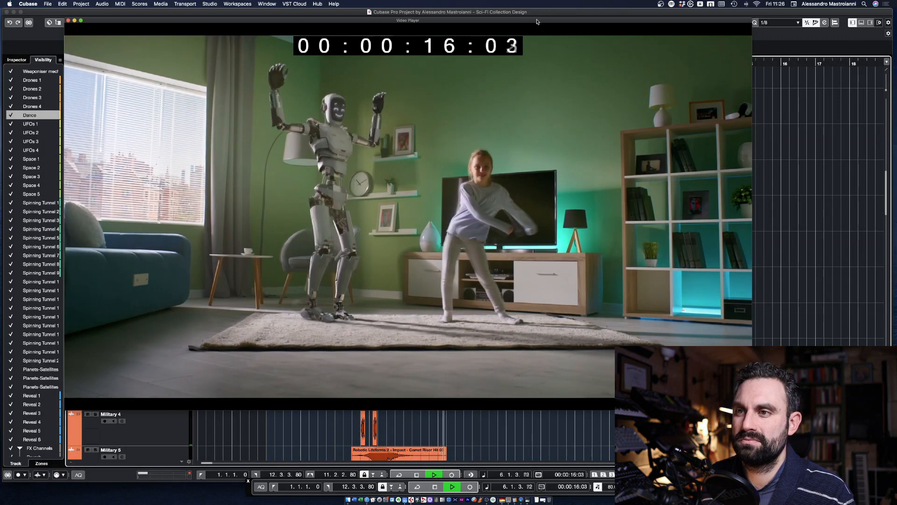
Step: Close the video player and stop the project playback
left_click_drag(538, 21, 528, 20)
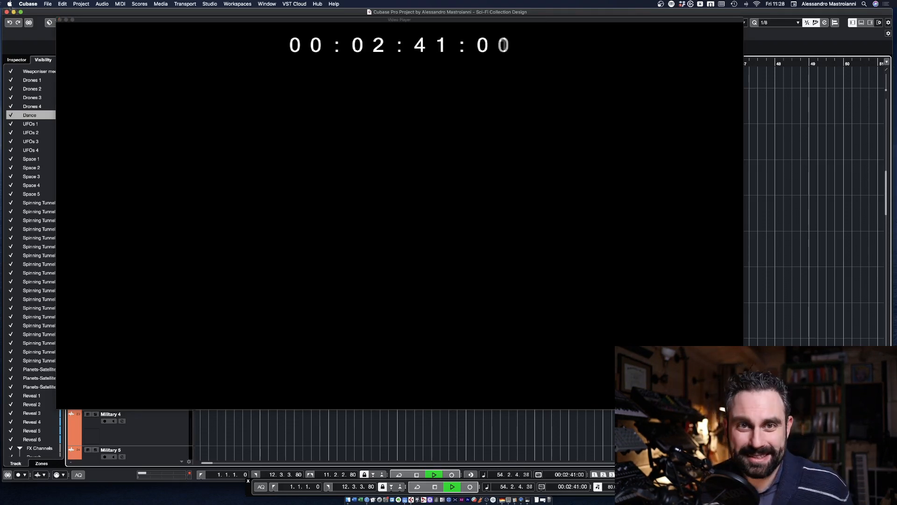
left_click(59, 21)
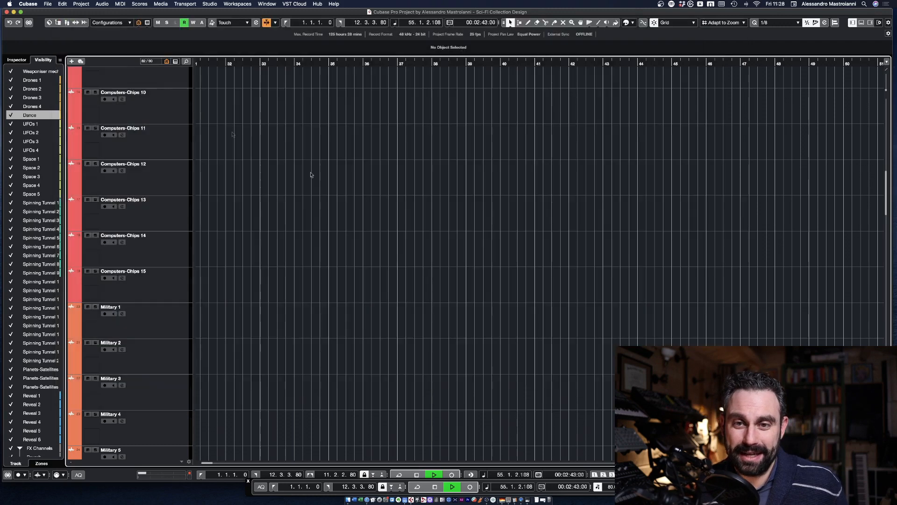
key("space")
Step: Fit all tracks into the project view, from Mechanicals to Reveal, and set the playhead to bar 2
scroll(351, 189, "up", 10)
key("shift+h")
key("g")
key("g")
key("g")
key("g")
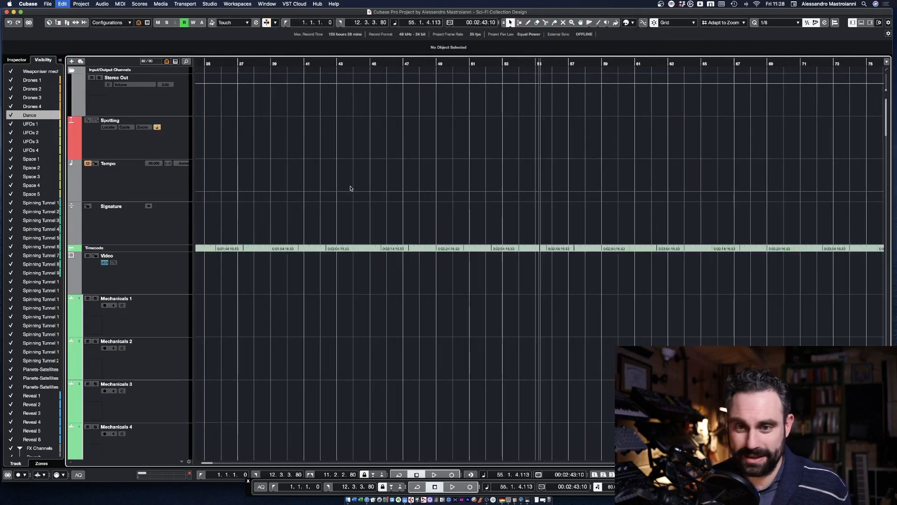
key("shift+g")
key("shift+g")
key("shift+g")
key("shift+g")
key("shift+g")
key("shift+f")
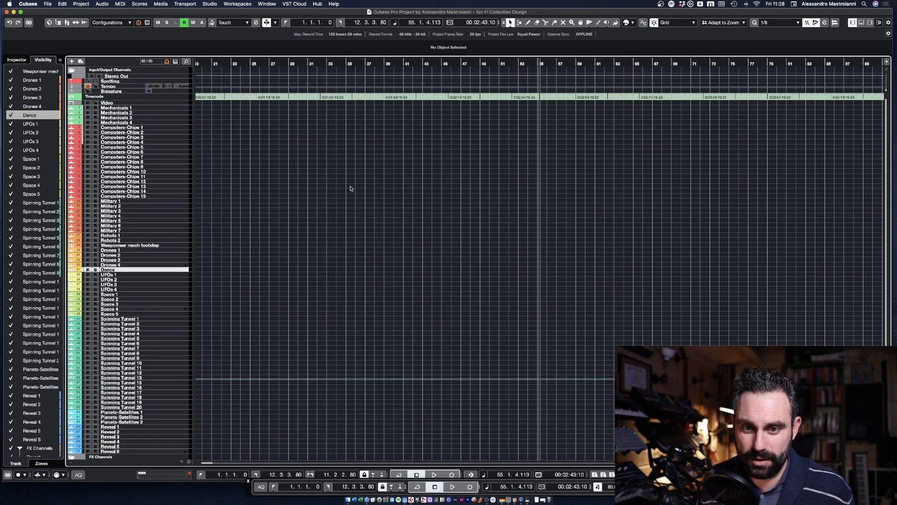
mouse_move(220, 64)
left_mouse_down()
mouse_move(267, 64)
mouse_move(232, 64)
left_mouse_up()
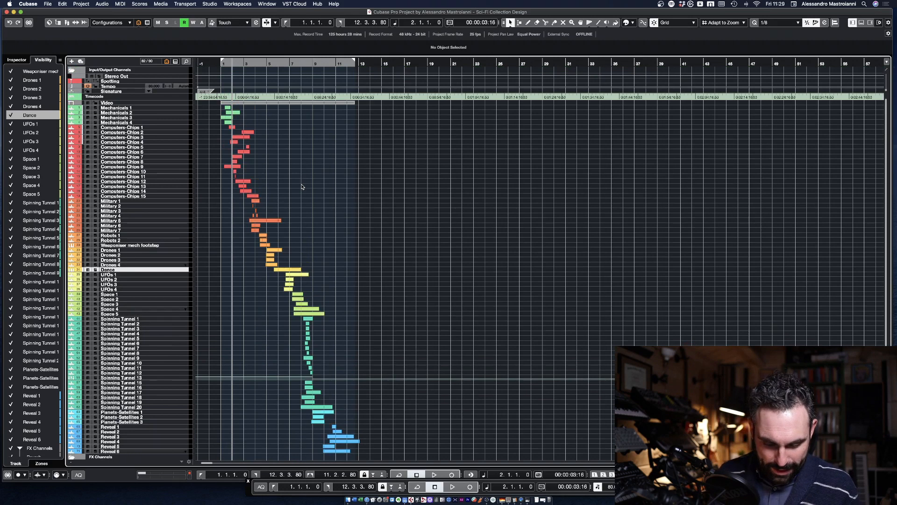
Step: Reopen the video player and shrink it so it sits over the empty timeline area beside the clips
key("F8")
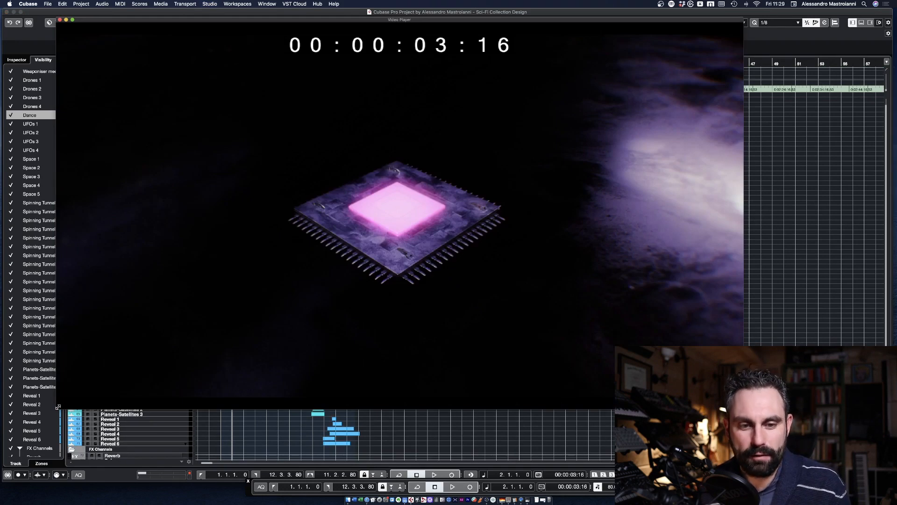
left_click_drag(58, 406, 337, 250)
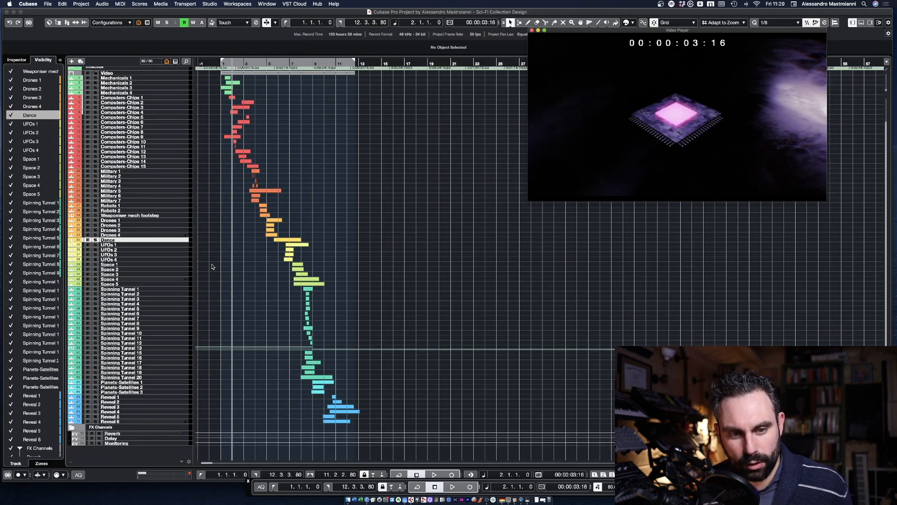
scroll(212, 266, "up", 3)
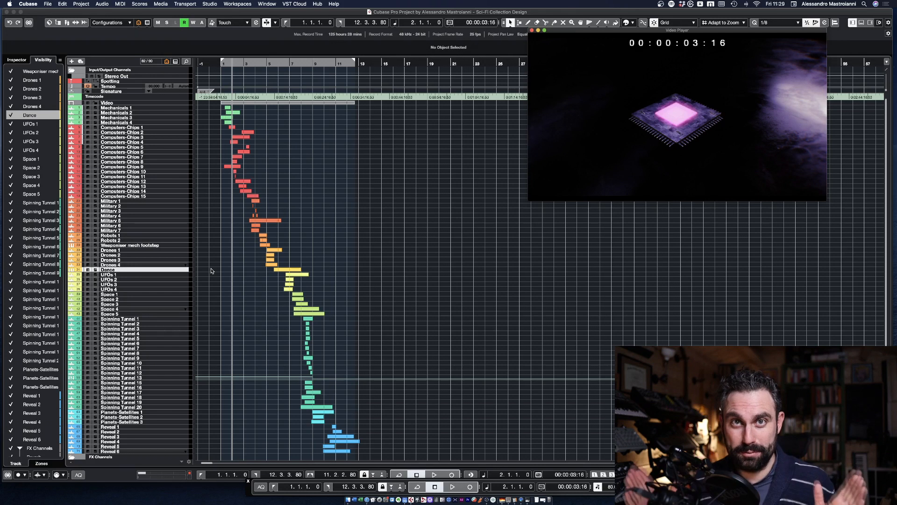
scroll(172, 368, "down", 3)
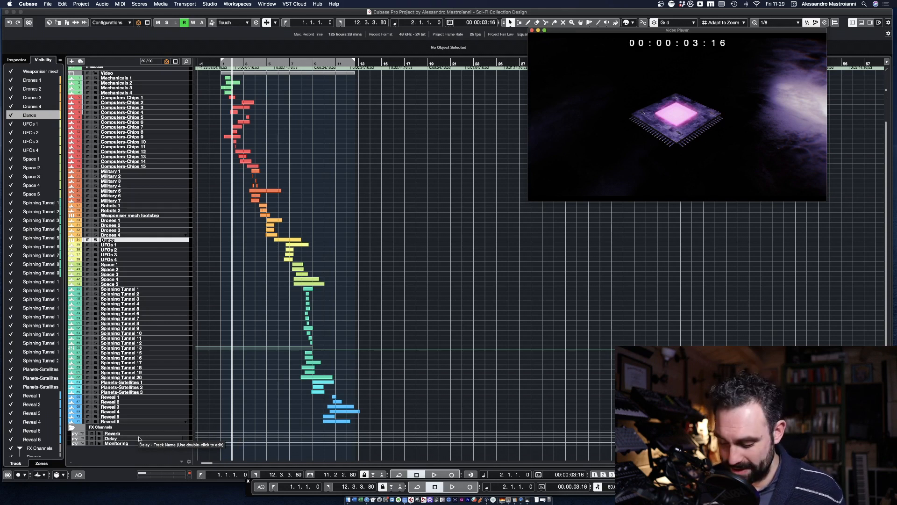
Step: Increase the track heights and look over the channels' inserts and sends in the MixConsole
key("shift+h")
key("shift+h")
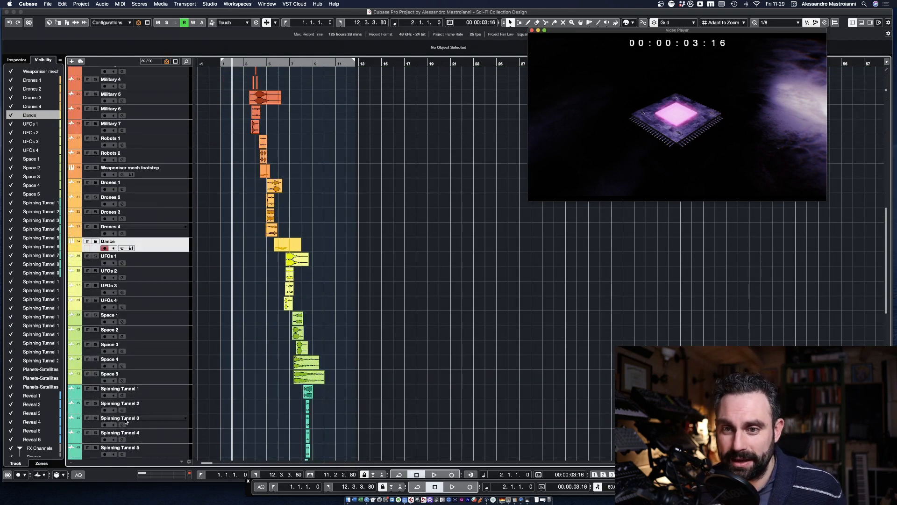
left_click(384, 346)
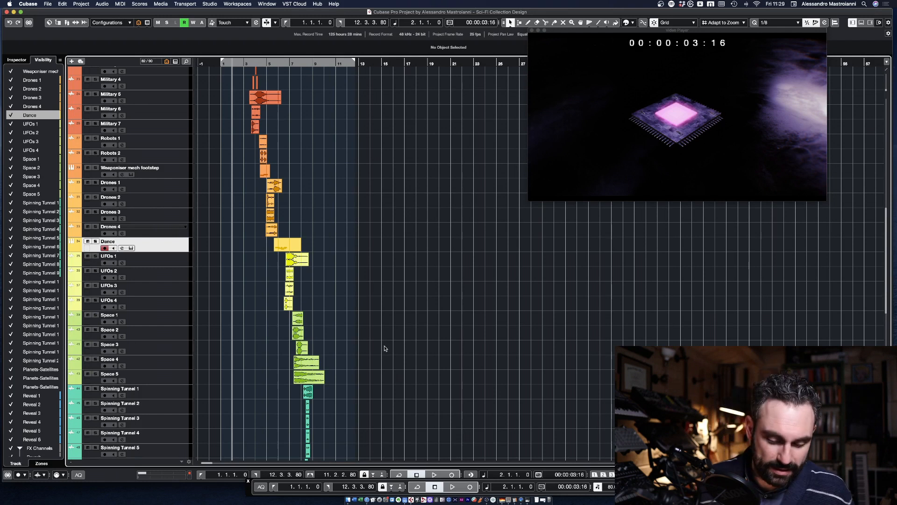
key("F3")
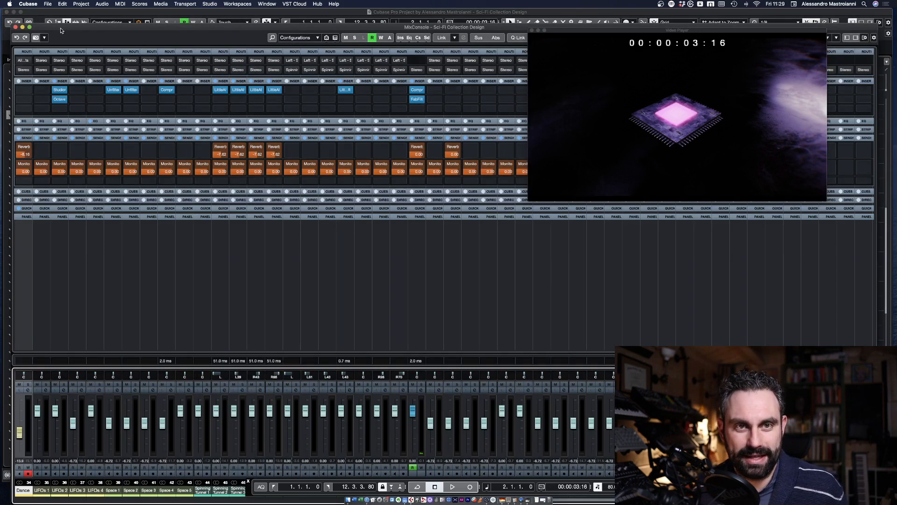
key("F3")
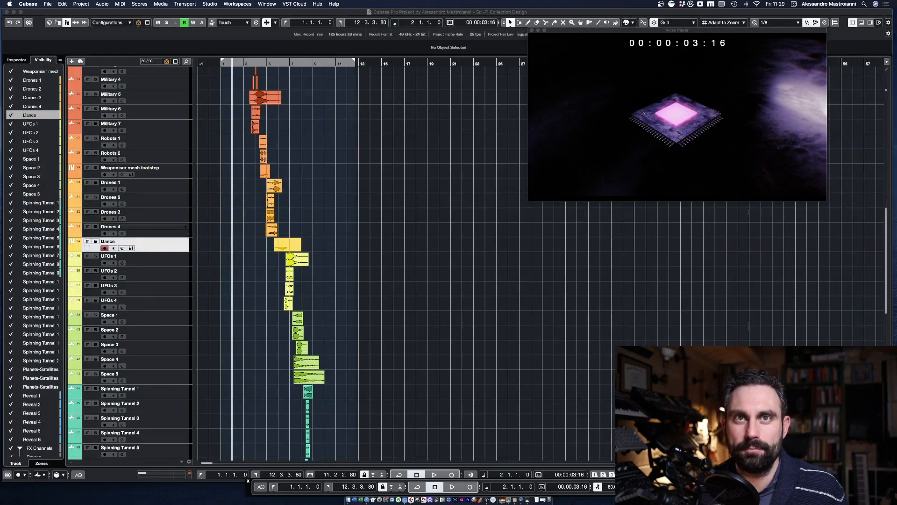
Step: Zoom in on the opening clips of the arrangement and place the playhead at 00:00:01:10
left_click(354, 169)
key("shift+f")
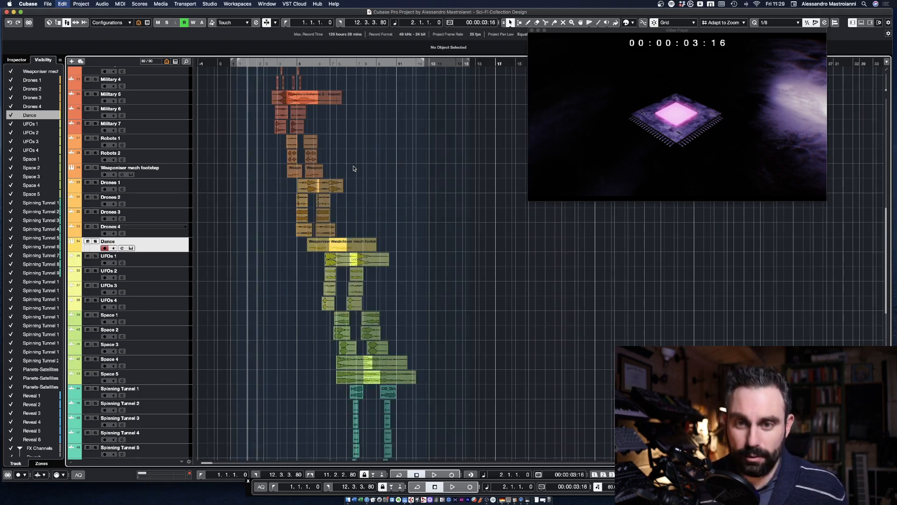
scroll(418, 175, "up", 10)
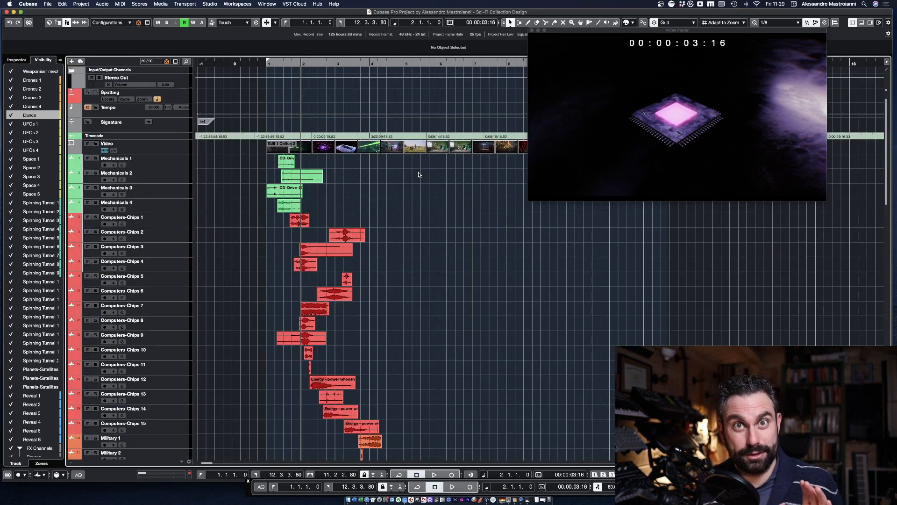
left_click(265, 66)
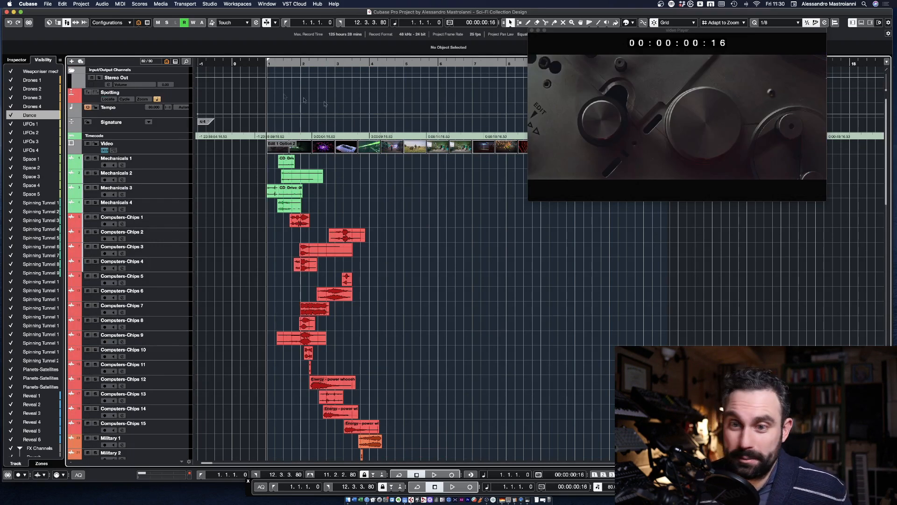
mouse_move(268, 68)
left_mouse_down()
mouse_move(290, 69)
mouse_move(273, 71)
left_mouse_up()
Step: Solo the tracks Mechanicals 1 to 4 and audition them from the start of bar 1
left_click(150, 206)
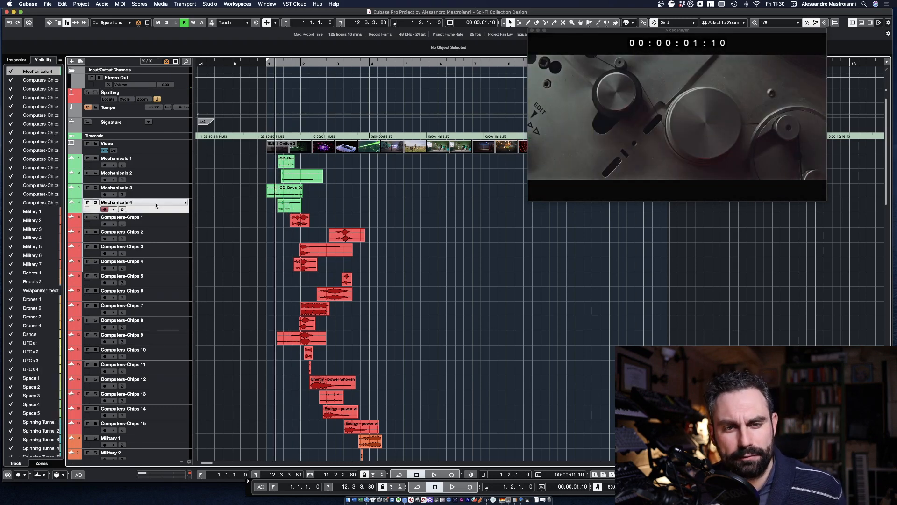
left_click(152, 167, "shift")
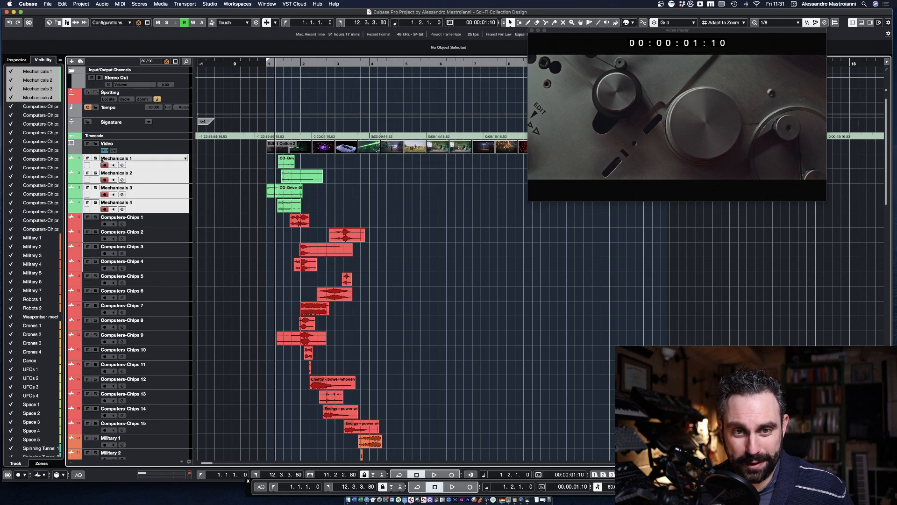
left_click(95, 158)
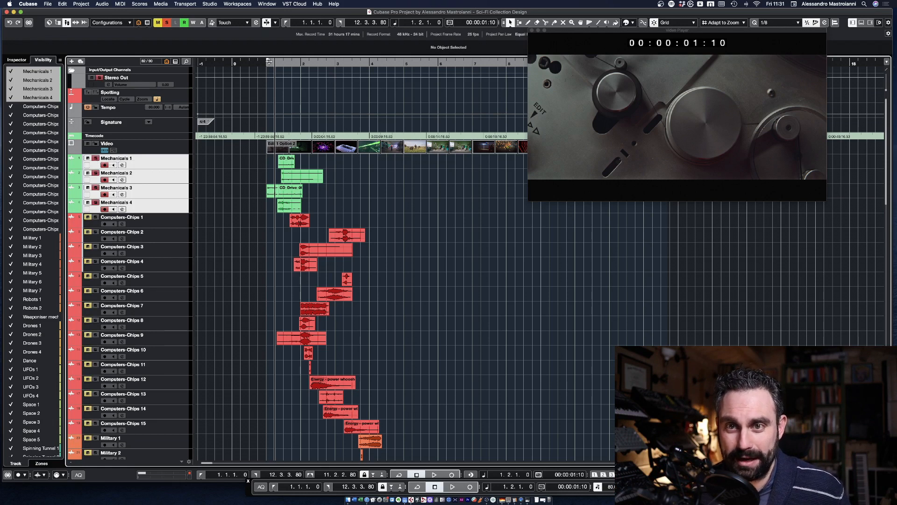
left_click_drag(270, 61, 267, 63)
key("space")
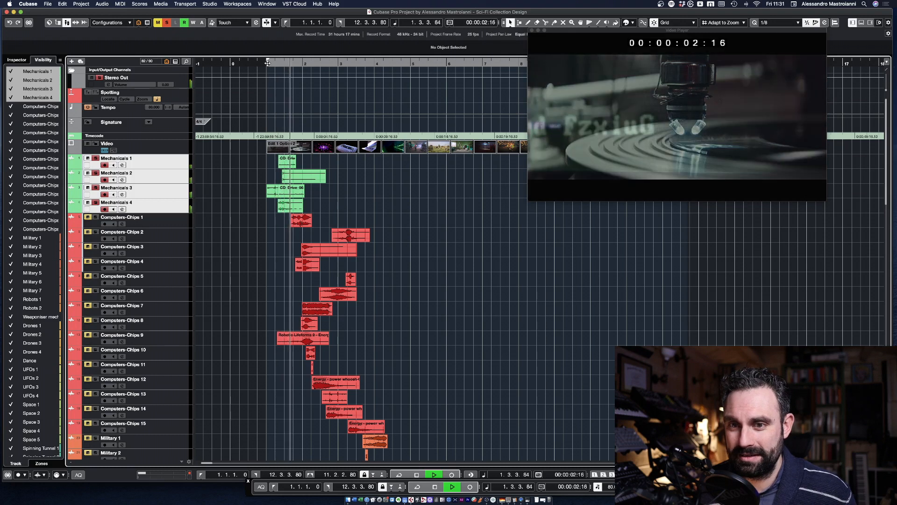
key("space")
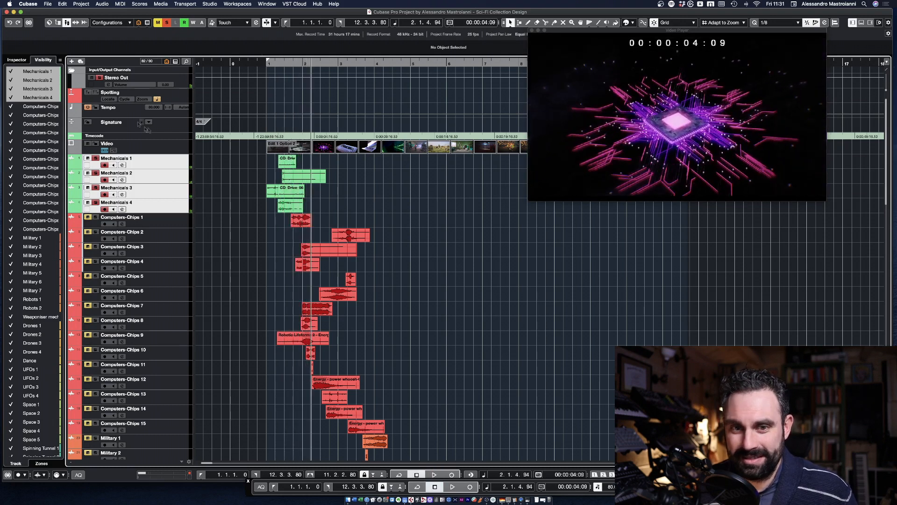
Step: Solo only the tracks Computers-Chips 1 to 15 and audition them from 00:00:01:10
left_click_drag(294, 63, 368, 80)
left_click(171, 432)
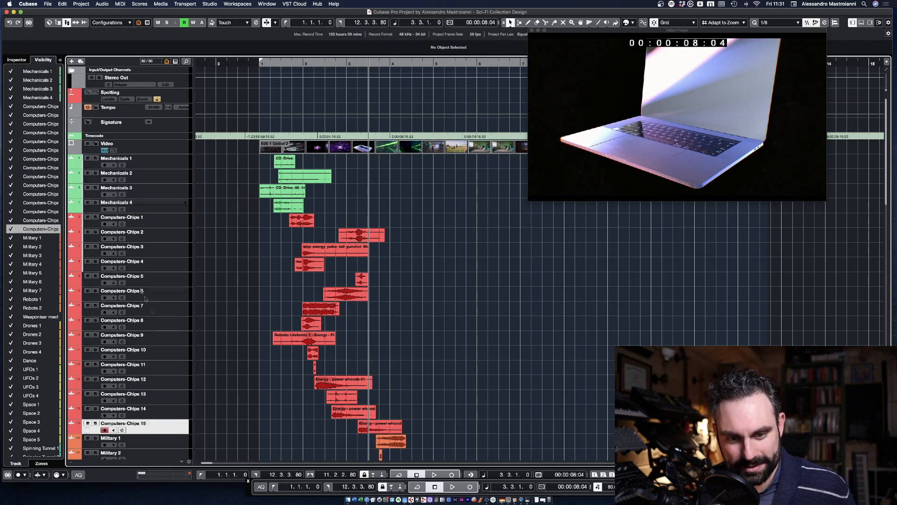
left_click(161, 225, "shift")
left_click(95, 217)
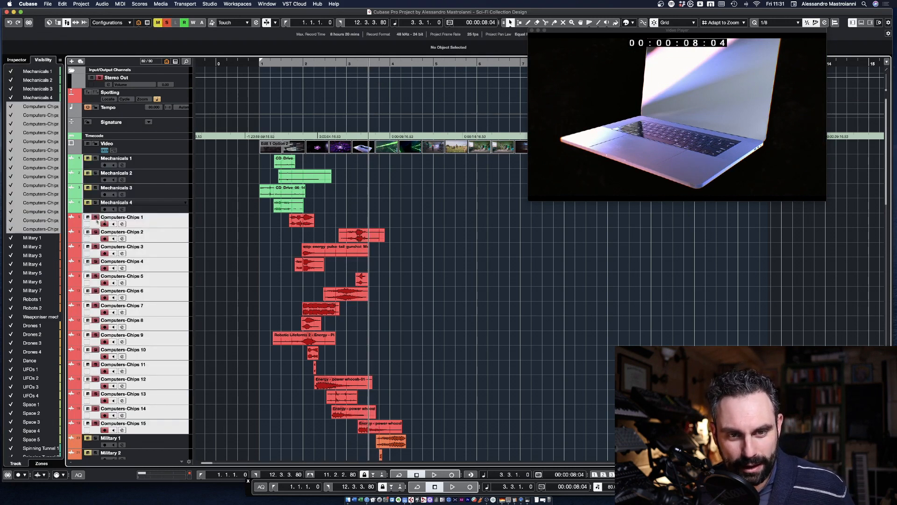
left_click(274, 64)
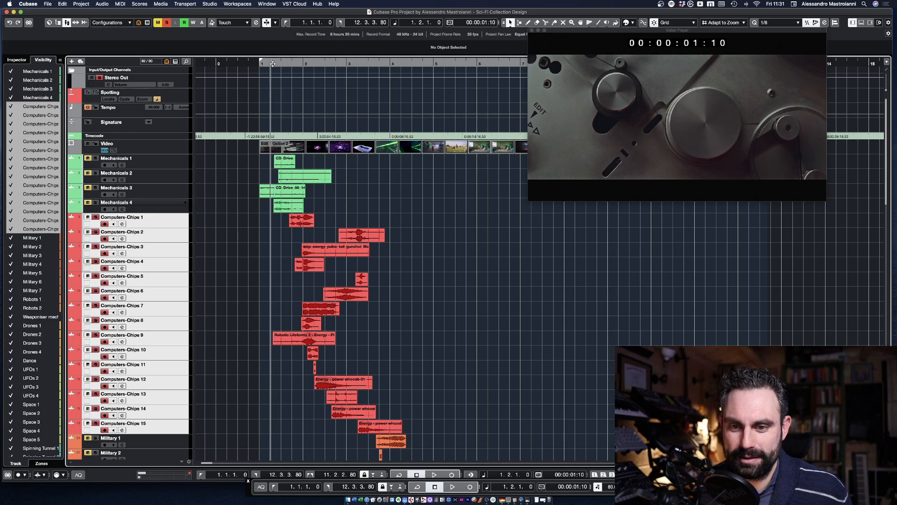
key("space")
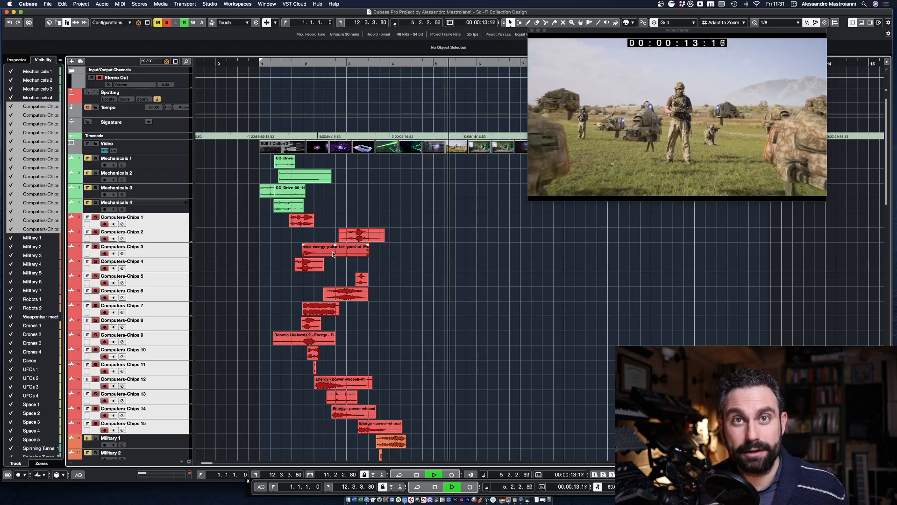
key("space")
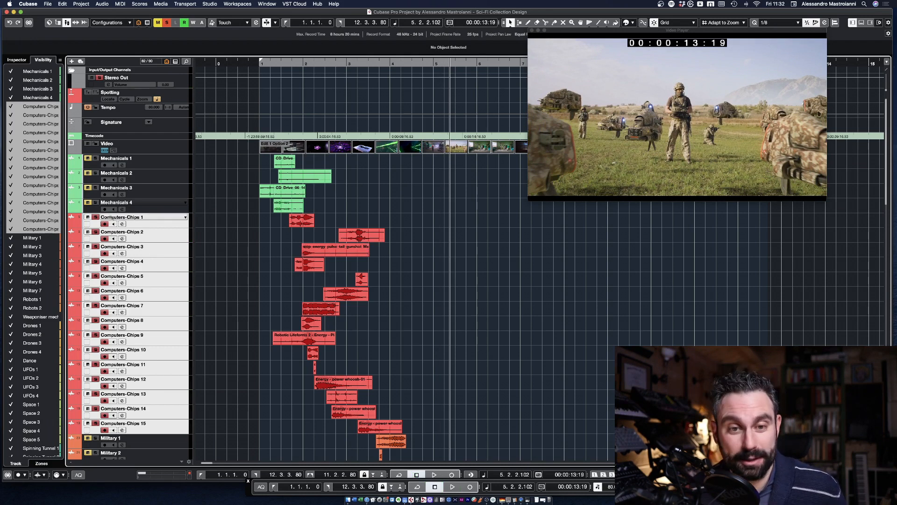
Step: Unsolo the Computers-Chips tracks, select Military 1 and move the playhead to 00:00:08:22
left_click(96, 217)
scroll(203, 250, "down", 5)
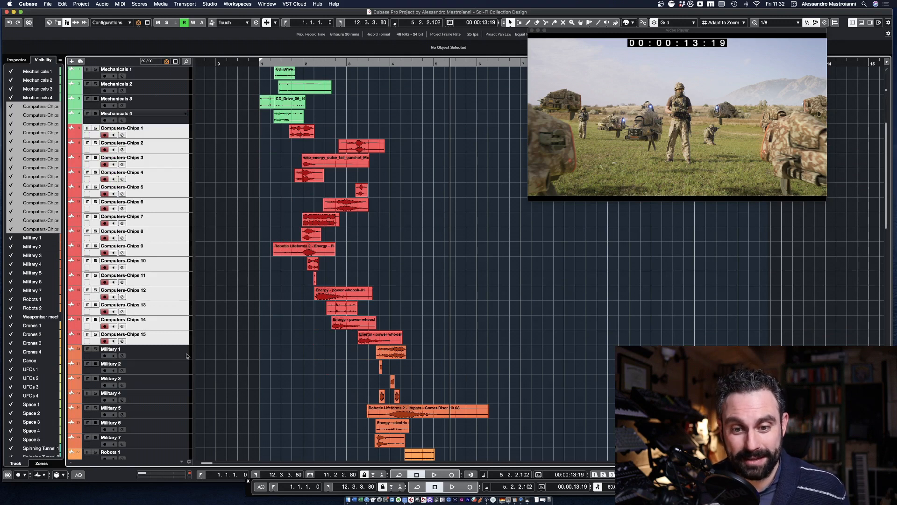
left_click(187, 356)
left_click_drag(358, 63, 380, 63)
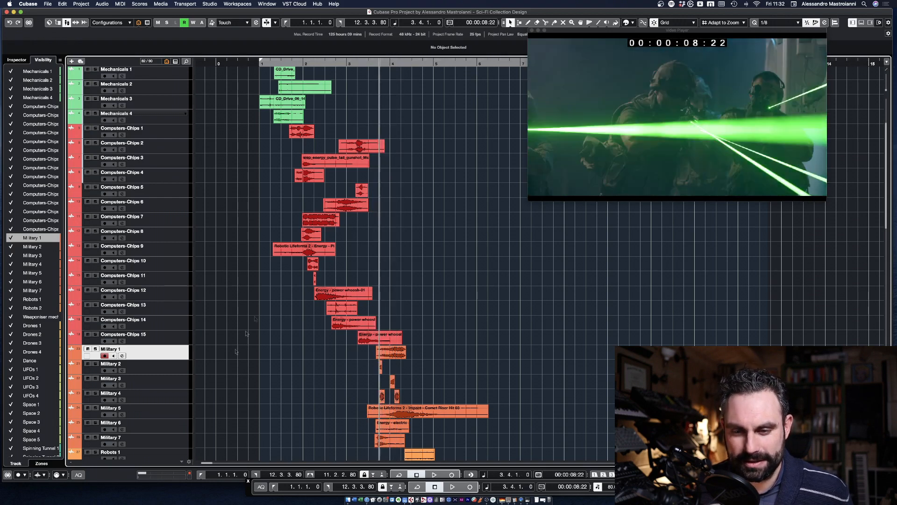
Step: Solo the tracks Military 2 to 4 and audition the laser scene from 00:00:08:22
left_click(173, 400)
left_click(145, 370, "shift")
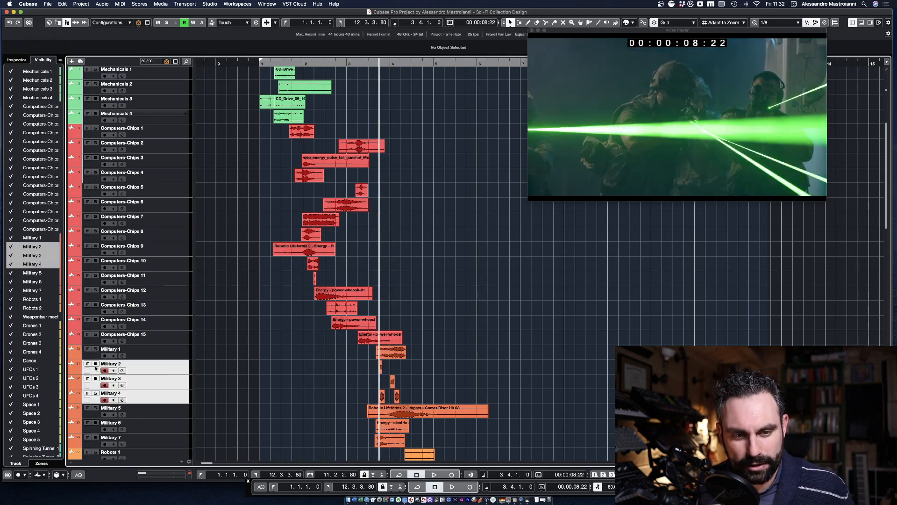
left_click(95, 367)
key("space")
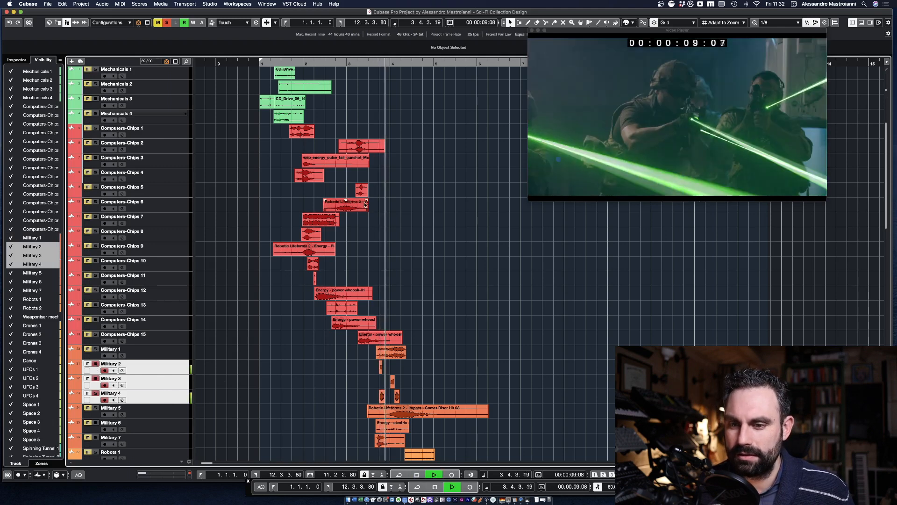
key("space")
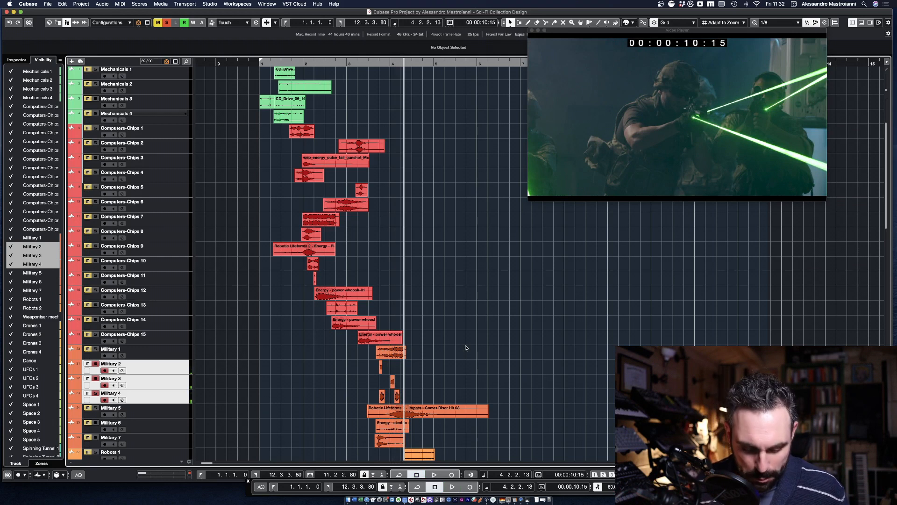
Step: Add Military 1 to the soloed tracks and audition Military 1 to 4 from just before the Military 1 clip
key("h")
key("h")
key("h")
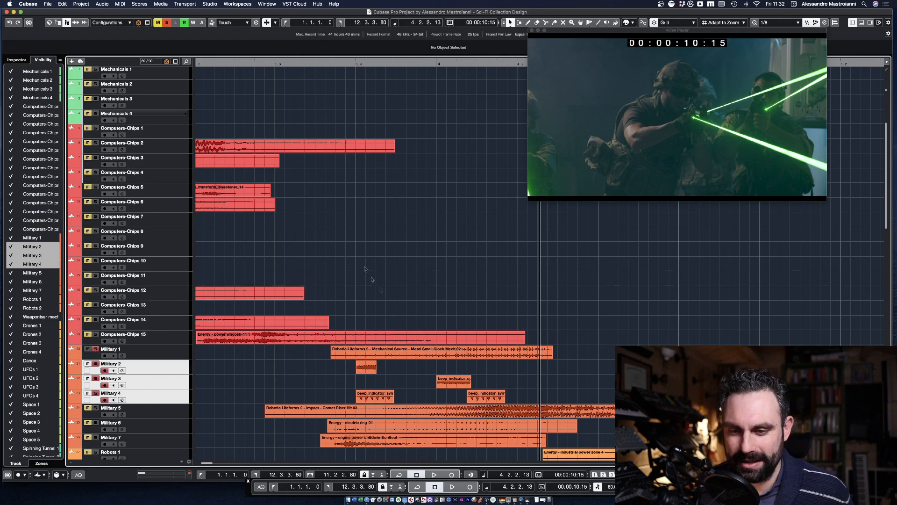
left_click(367, 352)
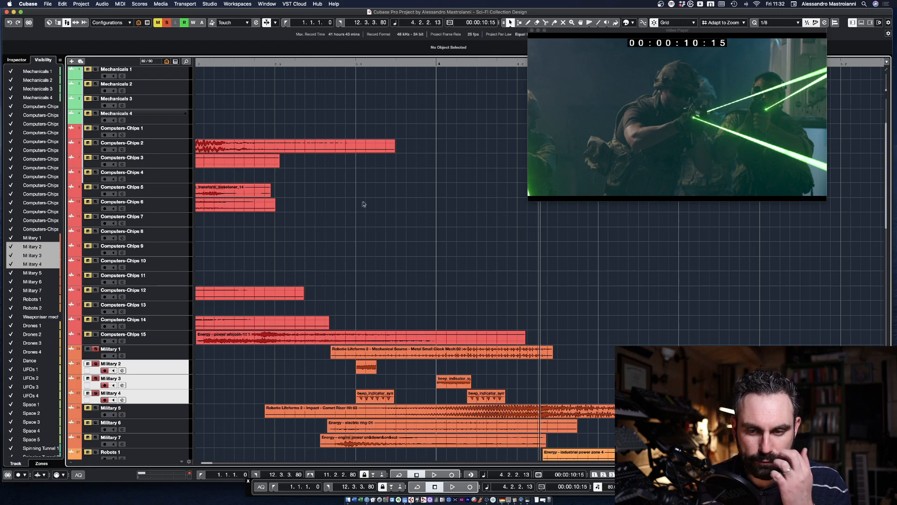
left_click(318, 64)
key("space")
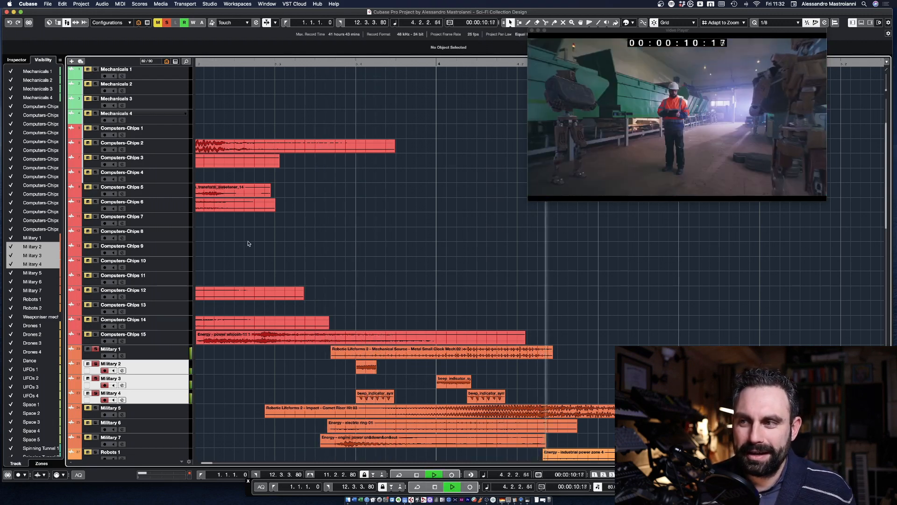
key("space")
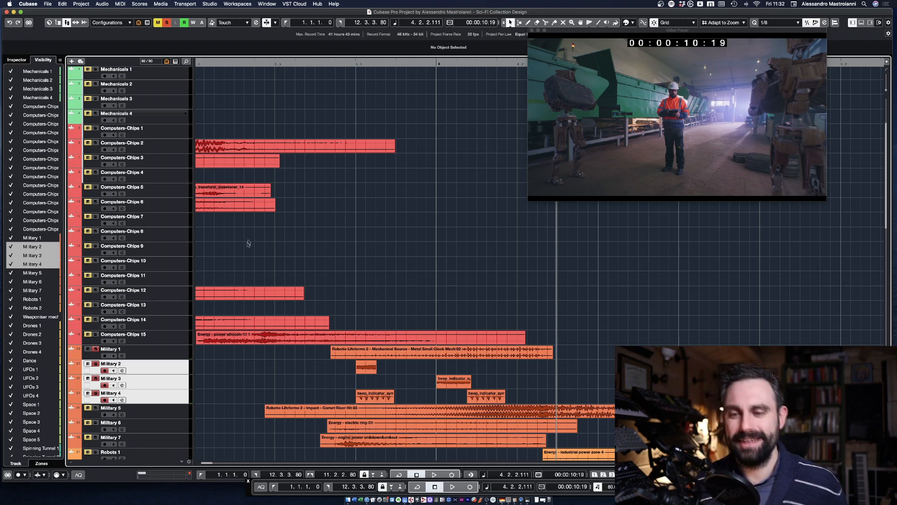
Step: Unsolo Military 2 to 4 and audition Military 1 on its own from 00:00:08:18
left_click(95, 364)
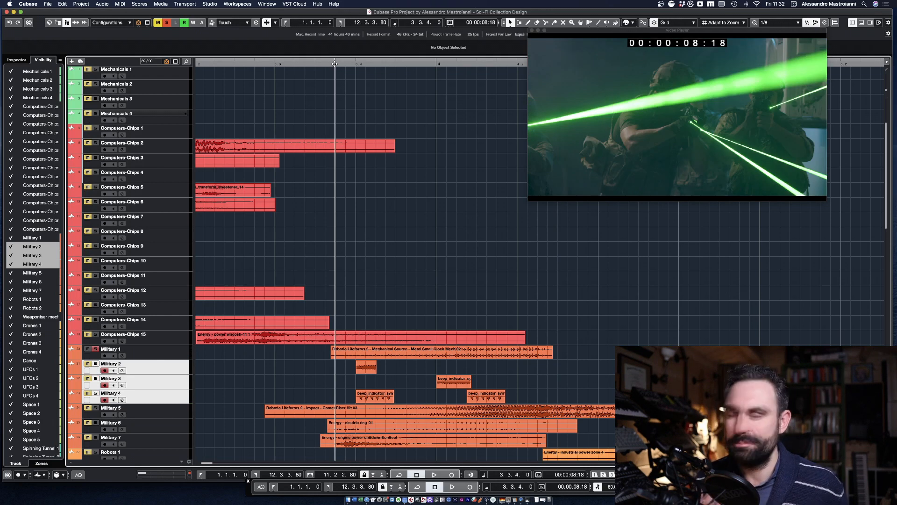
key("space")
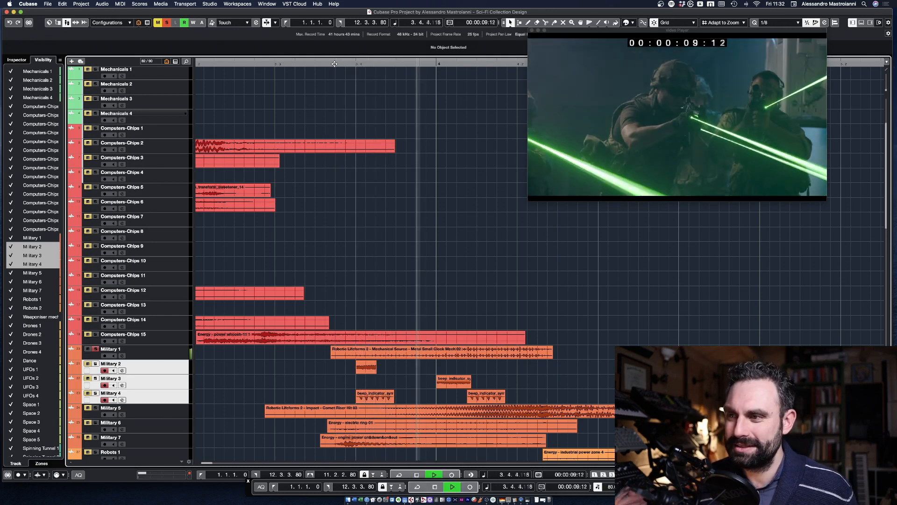
key("space")
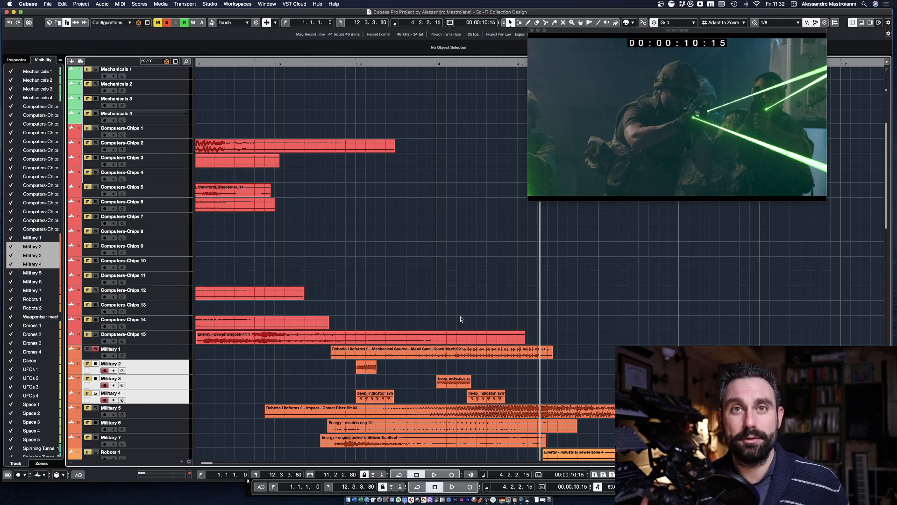
Step: Add Military 2 to 7 to the soloed Military 1 and audition the whole group from 00:00:08:01
left_click(95, 364)
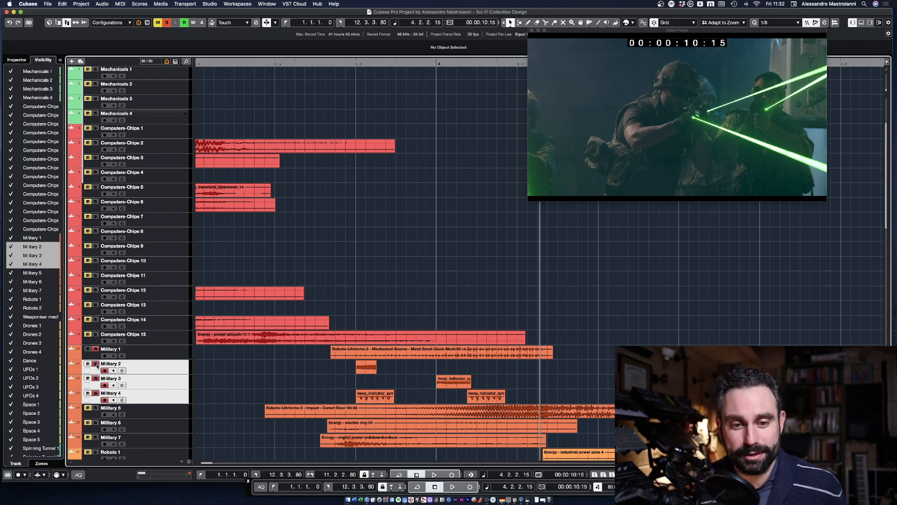
scroll(140, 367, "down", 3)
left_click(96, 361)
left_click(96, 376)
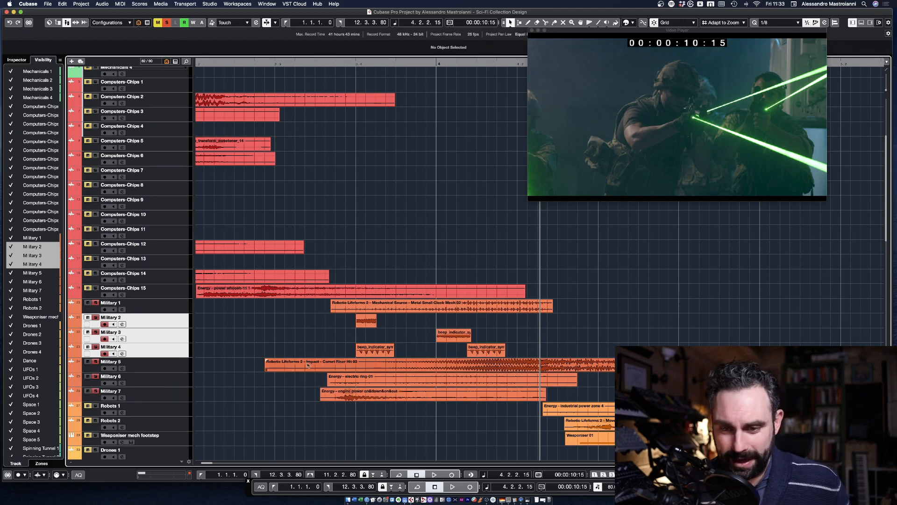
left_click(265, 63)
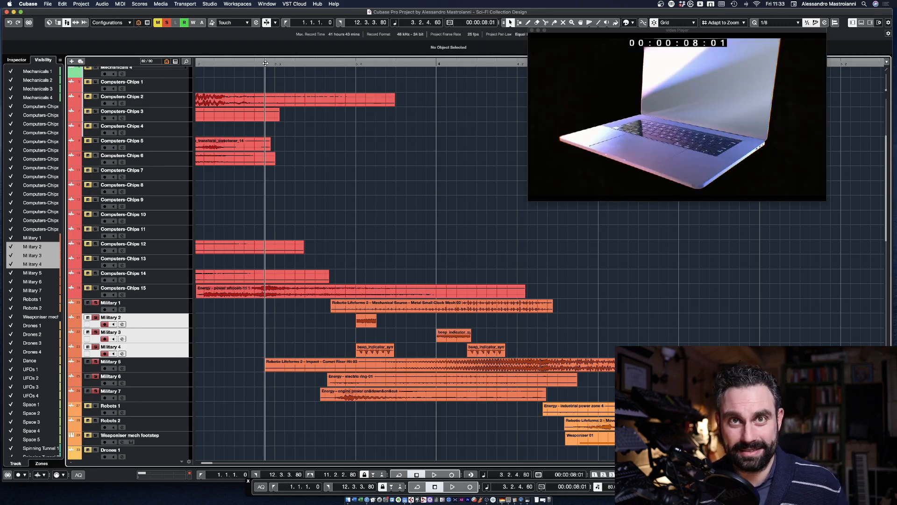
key("space")
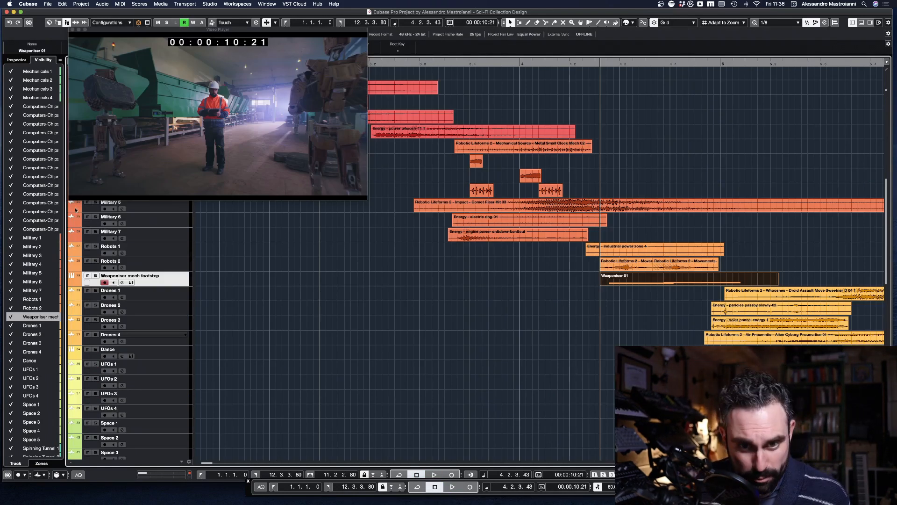
Step: Solo Robots 1, select its industrial power zone clip and move the playhead to 00:00:11:13
left_click(157, 253)
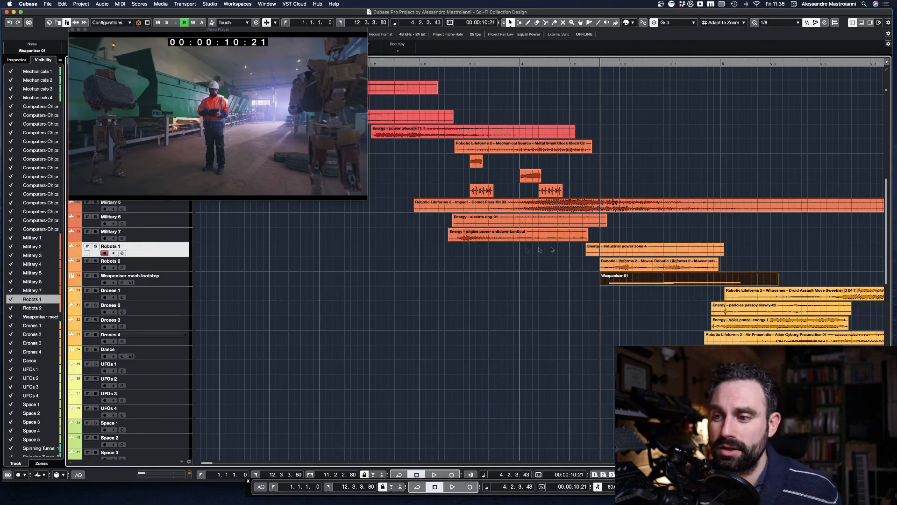
left_click(603, 248)
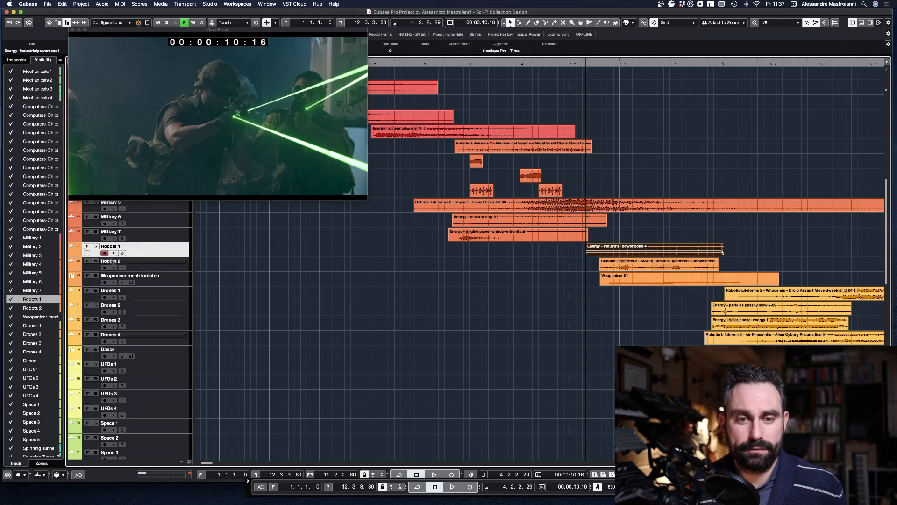
left_click(96, 246)
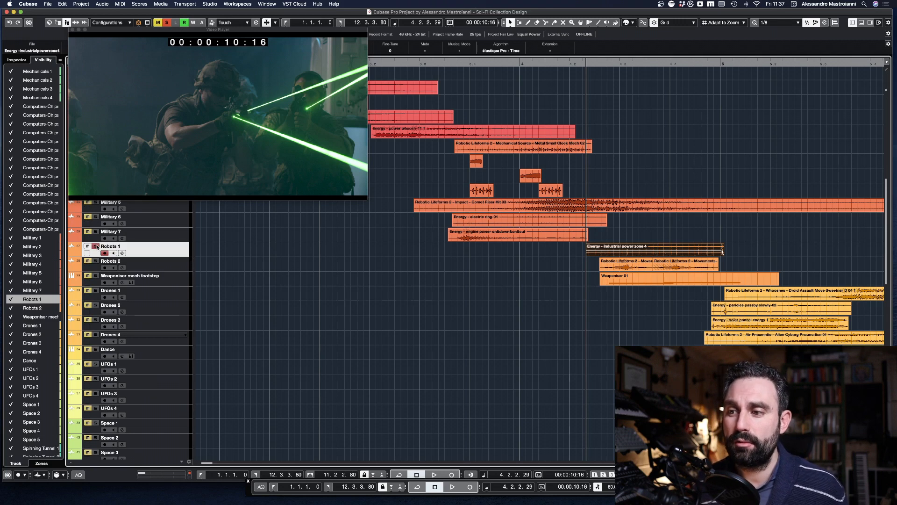
left_click(645, 63)
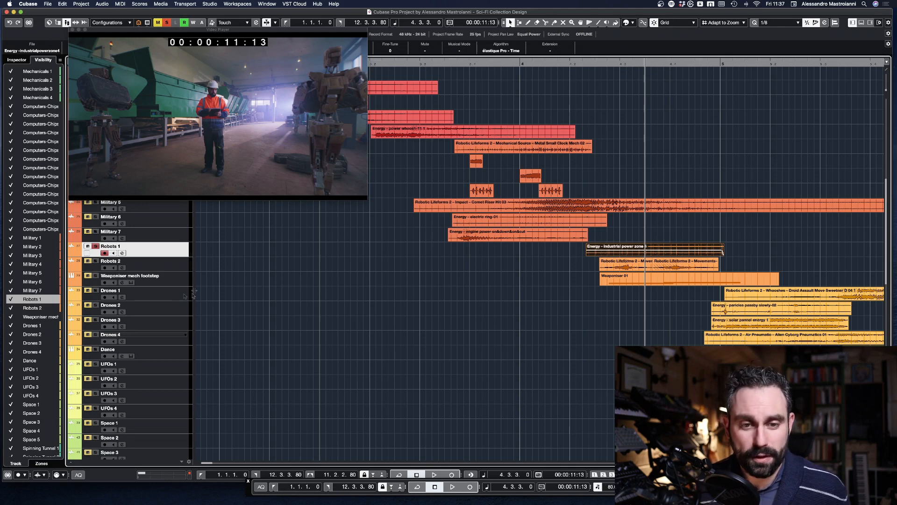
Step: Add Weaponiser mech footstep to the soloed tracks and fire its ROBOTIC FOOTSTEP 1 GENERIC preset several times in the Weaponiser instrument
left_click(145, 282)
left_click(95, 276)
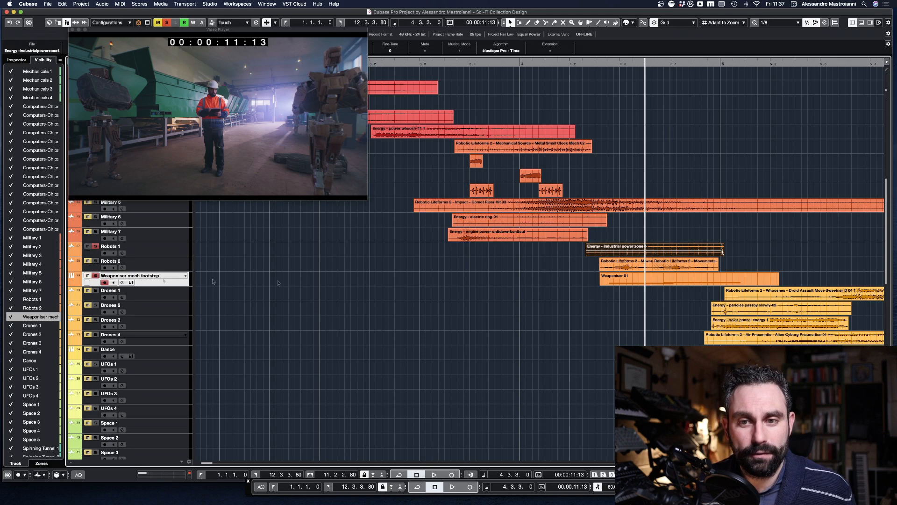
left_click(660, 279)
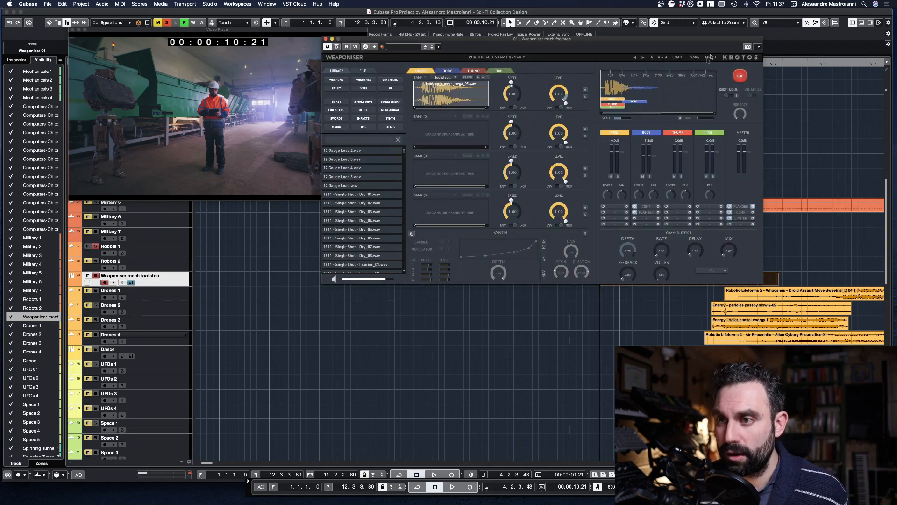
left_click(739, 77)
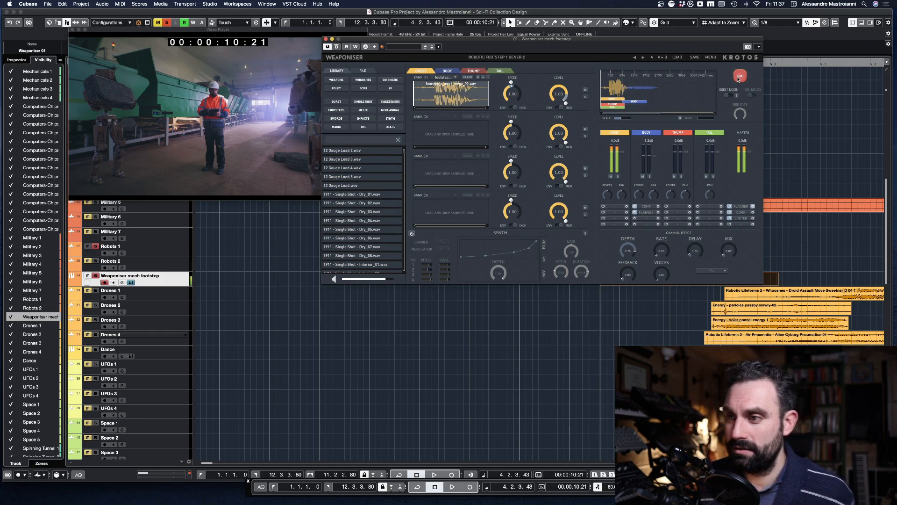
left_click(739, 78)
left_click(738, 77)
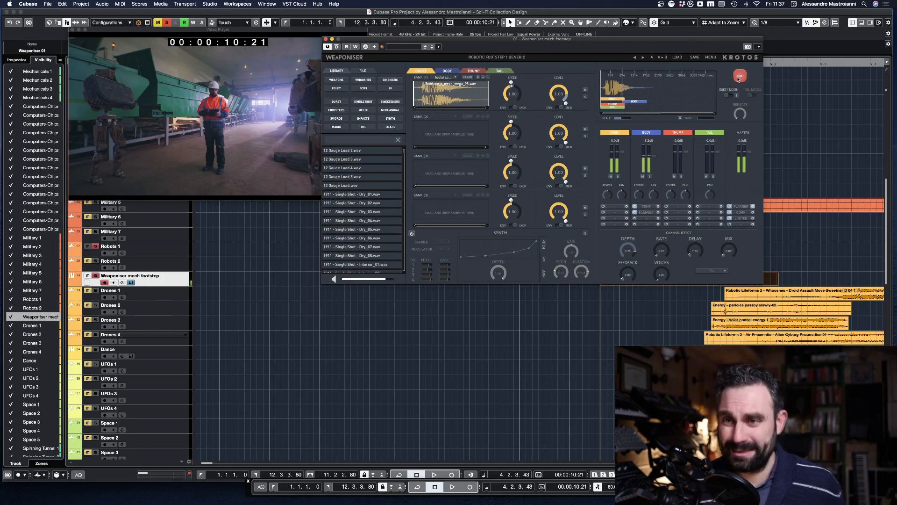
left_click(325, 40)
Step: Open the Weaponiser 01 part in the Key Editor and check its first footstep note against the video
double_click(644, 279)
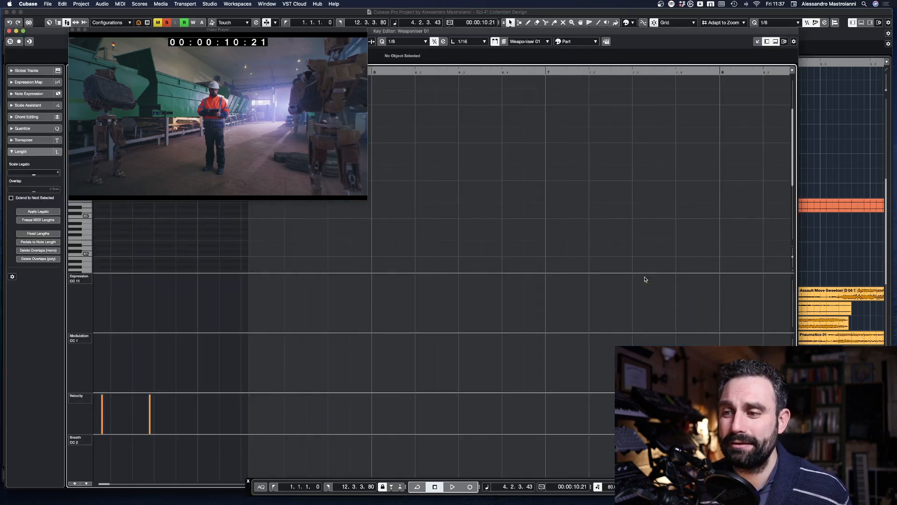
double_click(56, 31)
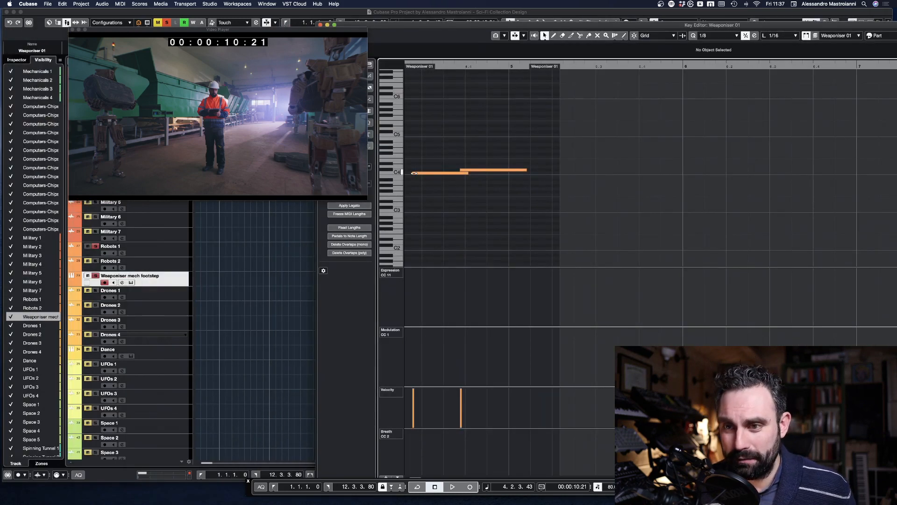
left_click(414, 173)
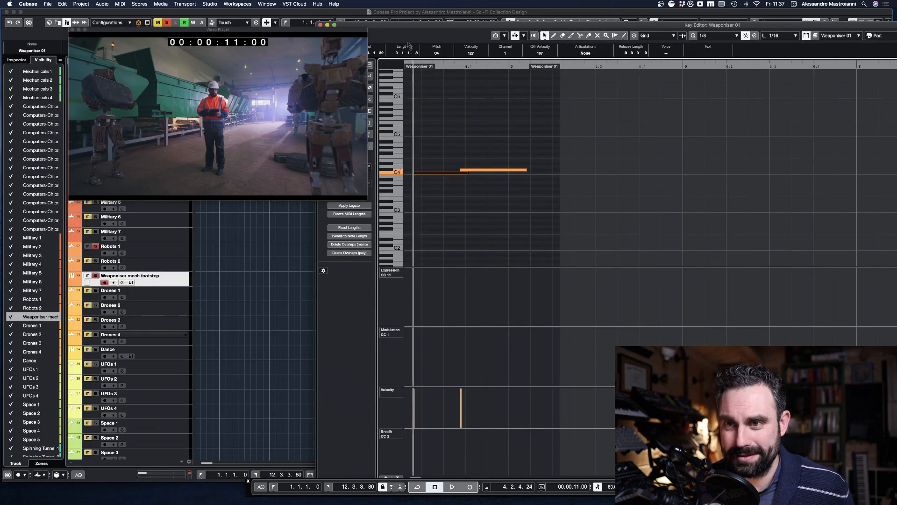
left_click_drag(337, 34, 296, 29)
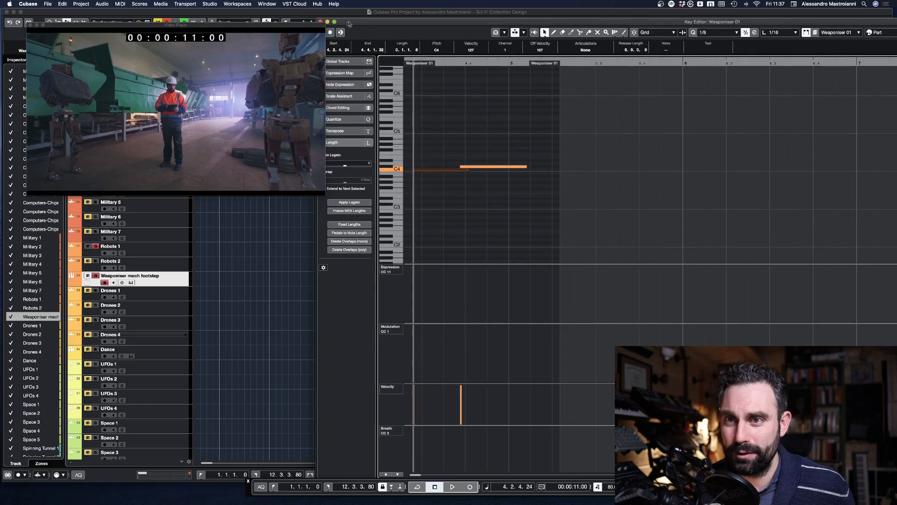
left_click(321, 21)
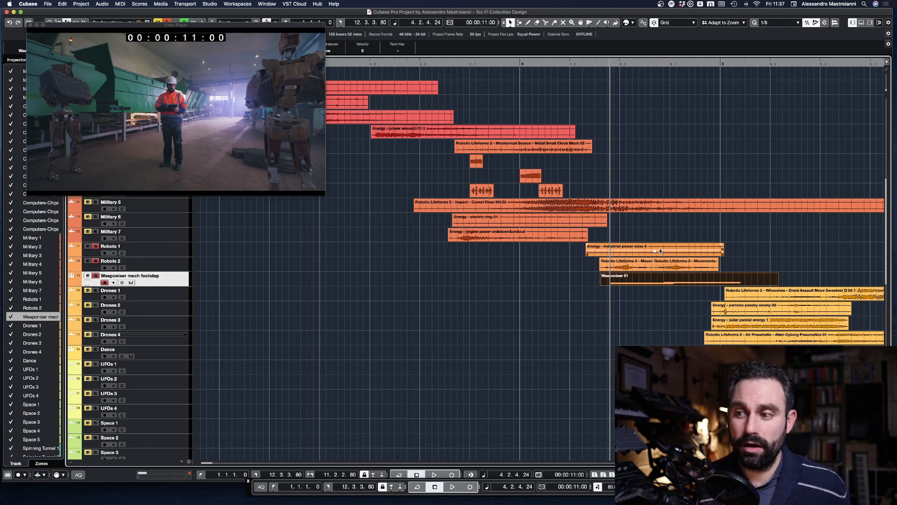
Step: Audition the soloed Robots 1, Robots 2 and Weaponiser mech footstep tracks from just before the Robots 1 clip
left_click(577, 65)
key("space")
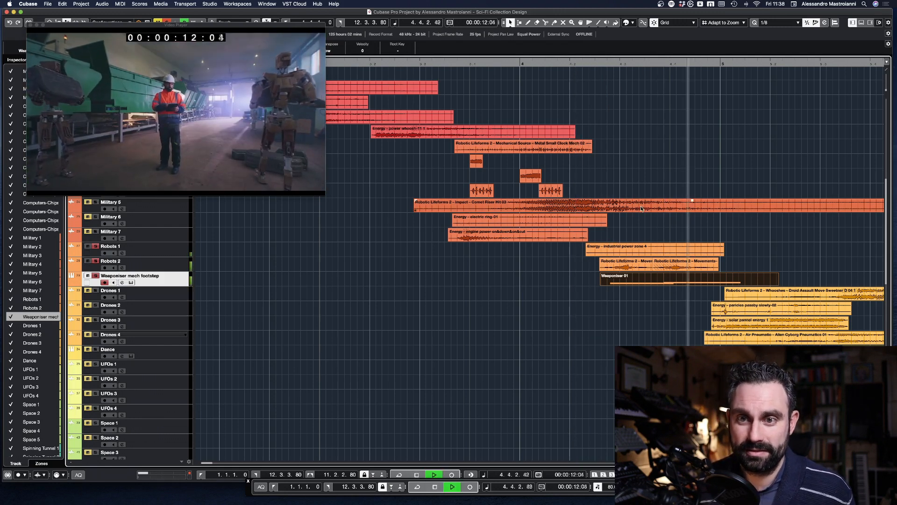
key("space")
Step: Unsolo the Robots and Weaponiser mech footstep tracks, then solo Drones 1 to 4 and audition them
left_click(168, 252, "shift")
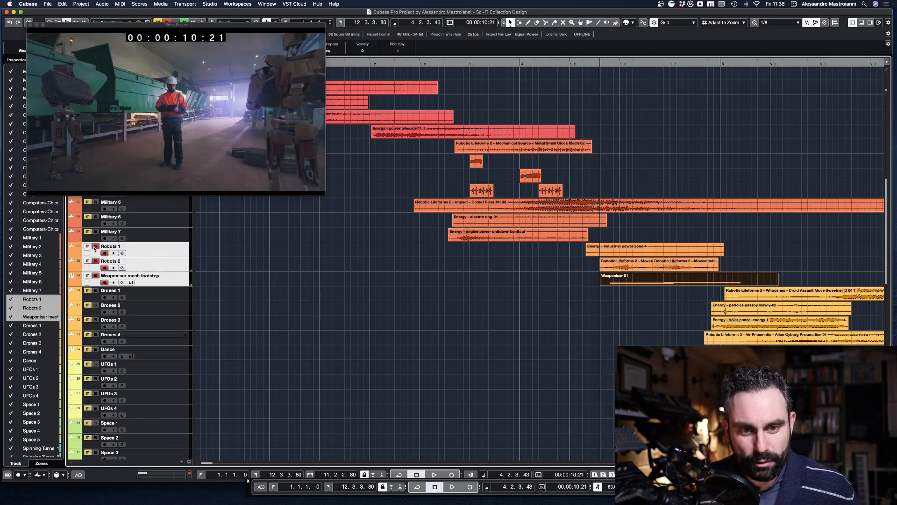
left_click(176, 294)
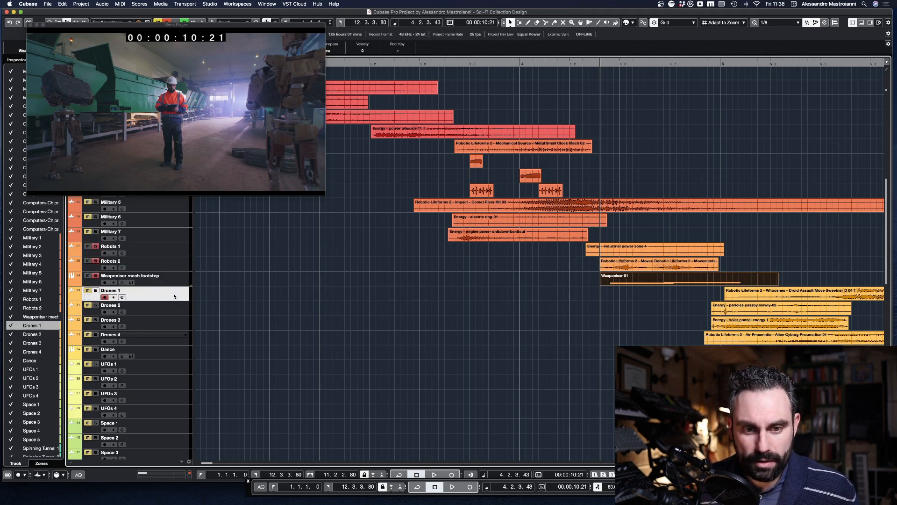
left_click(173, 340, "shift")
left_click(95, 290)
key("space")
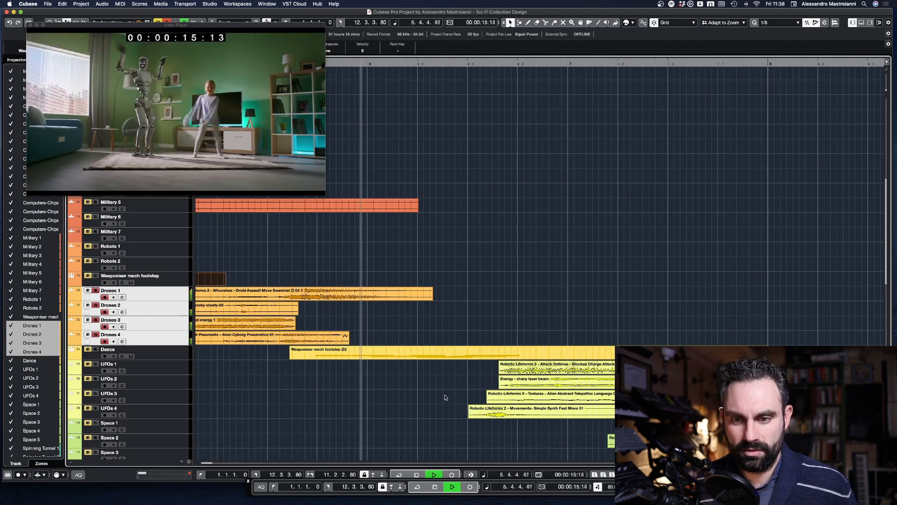
key("space")
Step: Unsolo Drones 2 to 4 so only Drones 1 stays soloed, and select the Drones 1 track
scroll(387, 322, "left", 5)
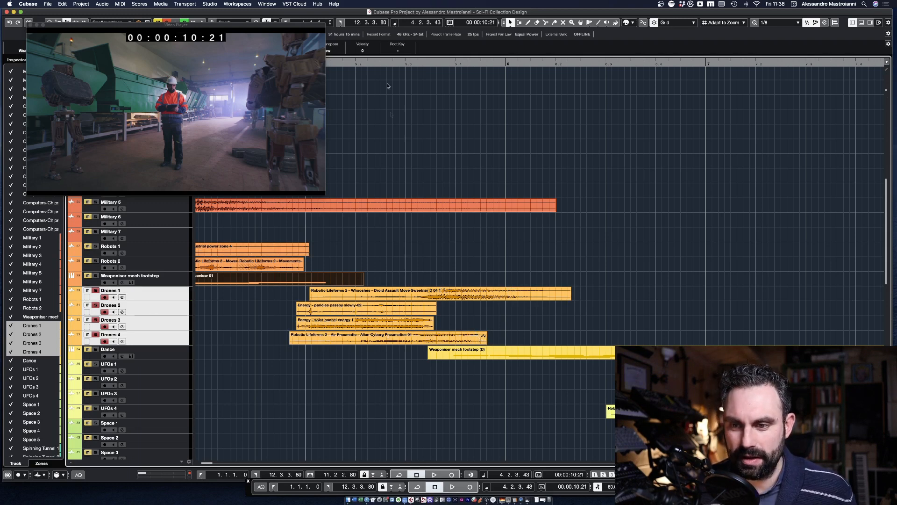
left_click(175, 339)
left_click(168, 307, "shift")
left_click(95, 305)
left_click(150, 296)
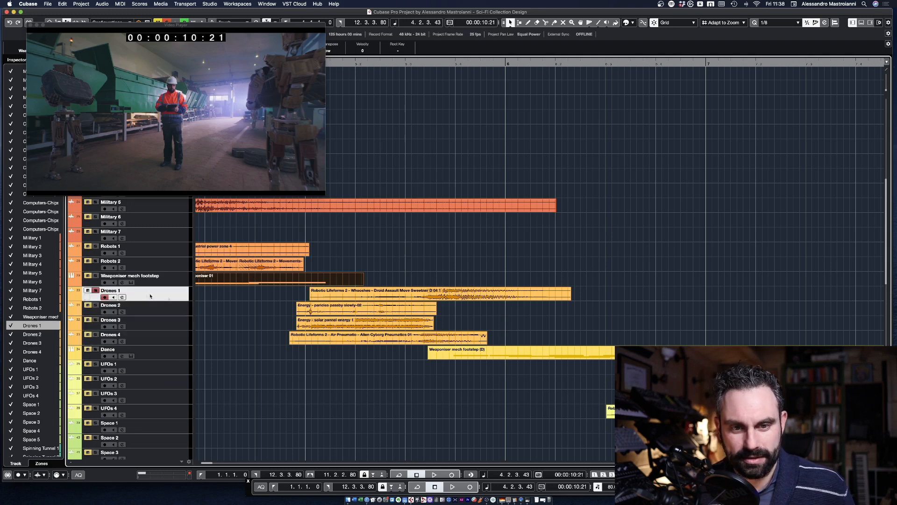
Step: Select the Droid Assault Move Sweetener clip on Drones 1 and audition it from 00:00:13:01
left_click(461, 298)
left_click(435, 70)
left_click(482, 72)
left_click_drag(482, 72, 330, 72)
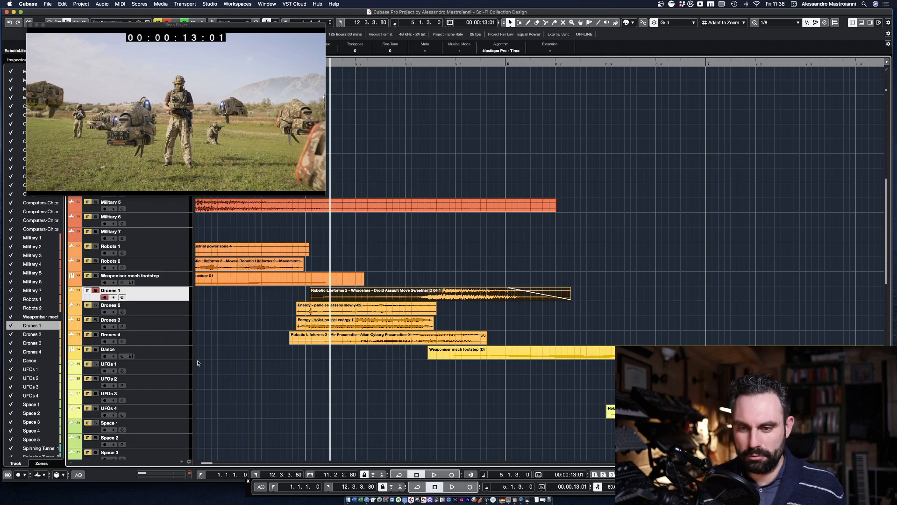
key("space")
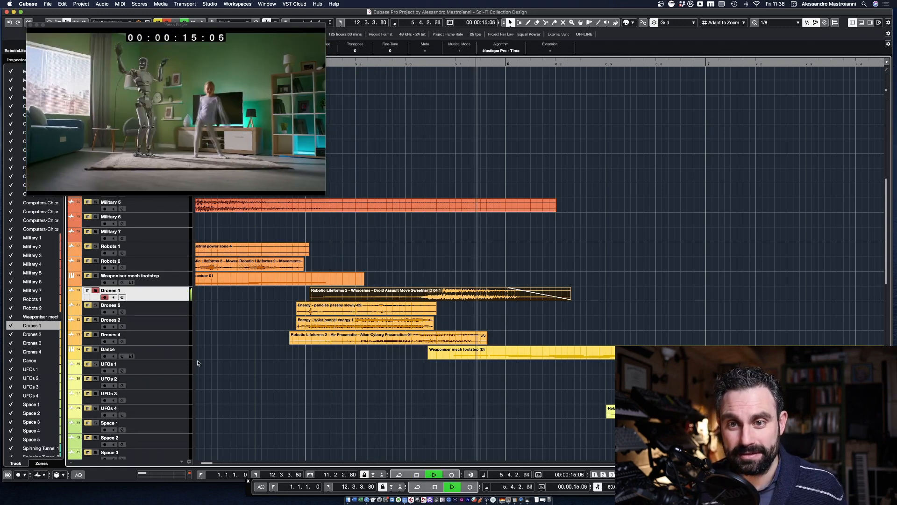
key("space")
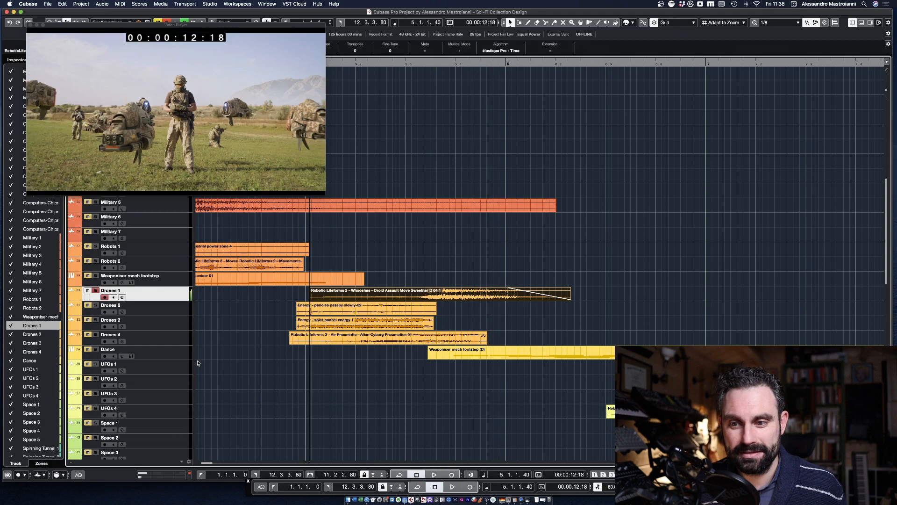
Step: Select the Dance track and scrub the playhead through the dancing robot scene
left_click(171, 359)
left_click(468, 68)
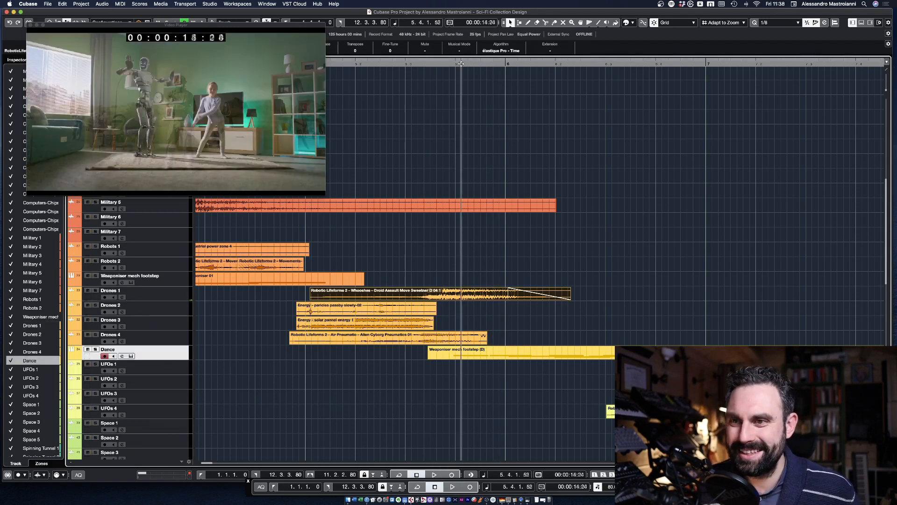
left_click_drag(468, 68, 545, 69)
Step: Open the Dance track's Weaponiser mech footstep (D) part in the Key Editor and scrub its notes to 00:00:16:17
double_click(527, 354)
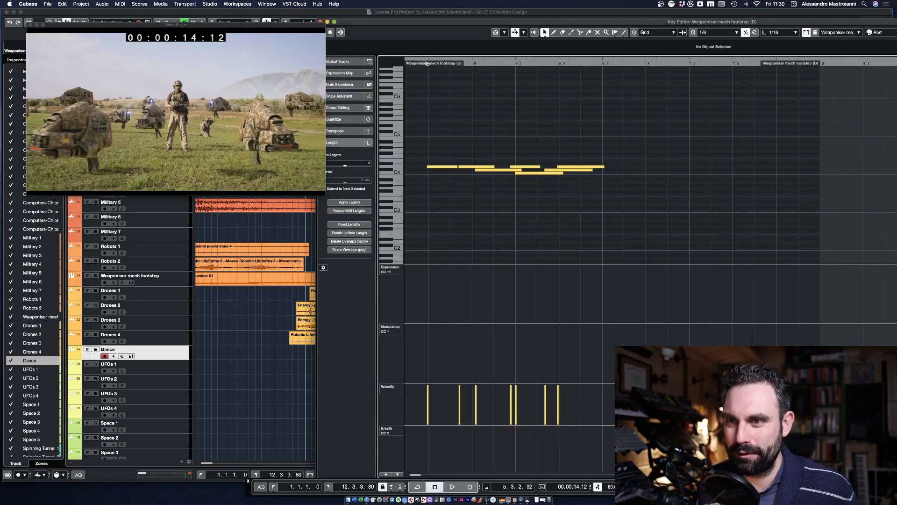
left_click_drag(507, 70, 531, 74)
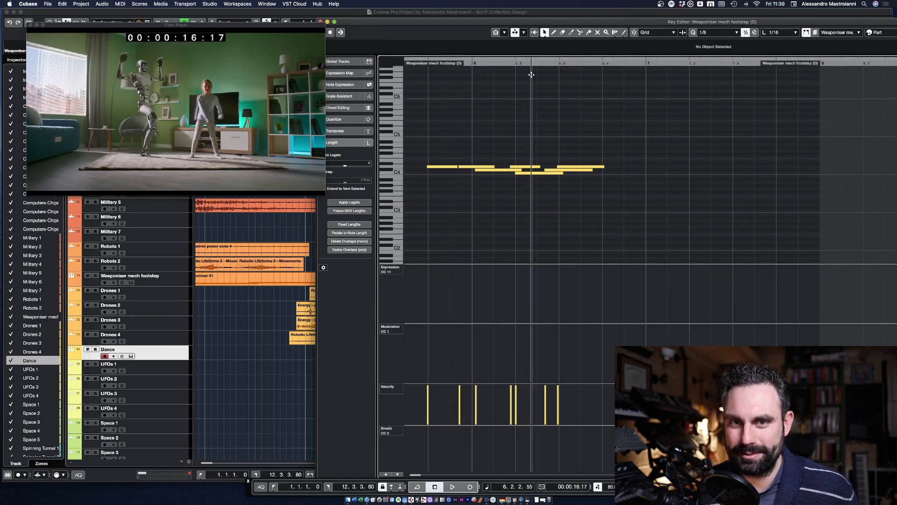
left_click_drag(327, 25, 362, 29)
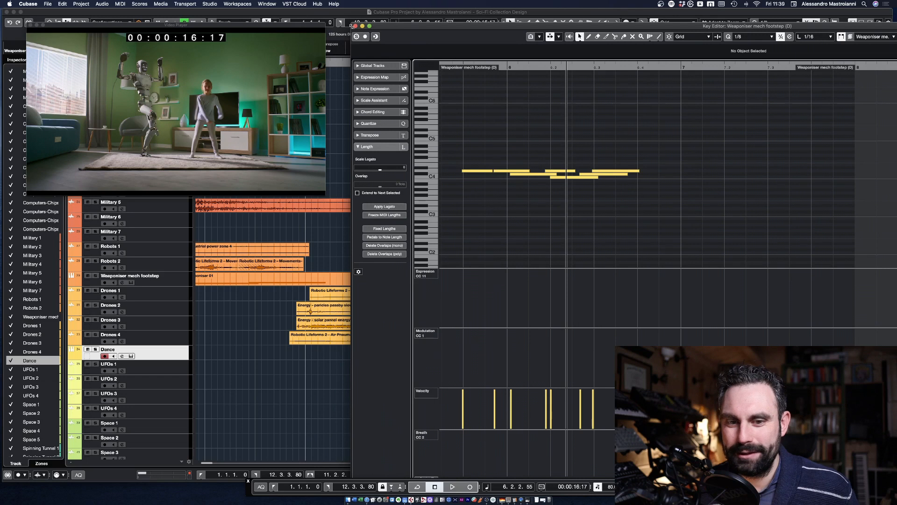
Step: Close the Key Editor and open the Weaponiser instrument of the Dance track
left_click(130, 357)
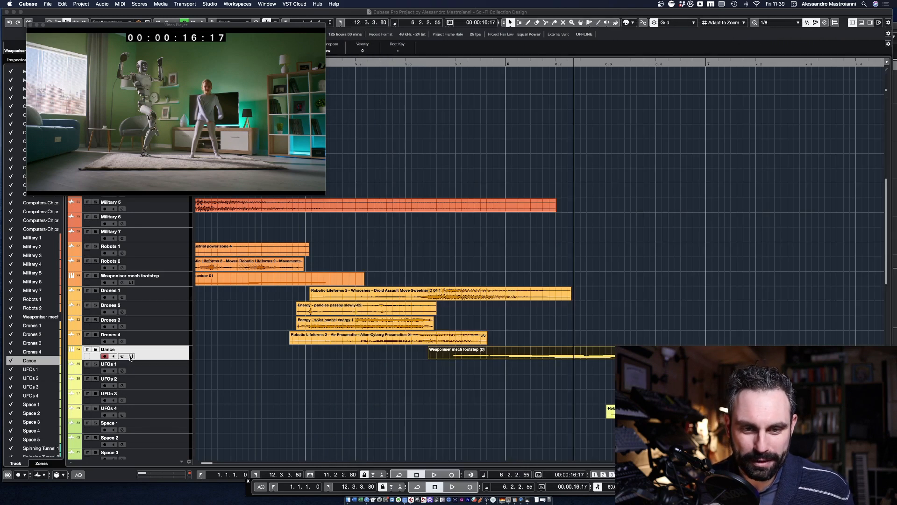
left_click(131, 356)
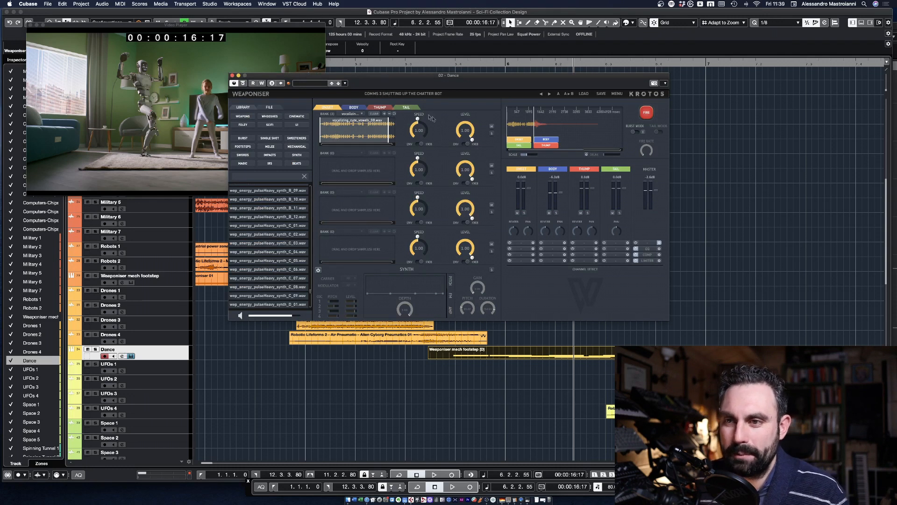
Step: Fire the Dance track's Weaponiser sound repeatedly, move the instrument window clear of the video, and close it
left_click(647, 112)
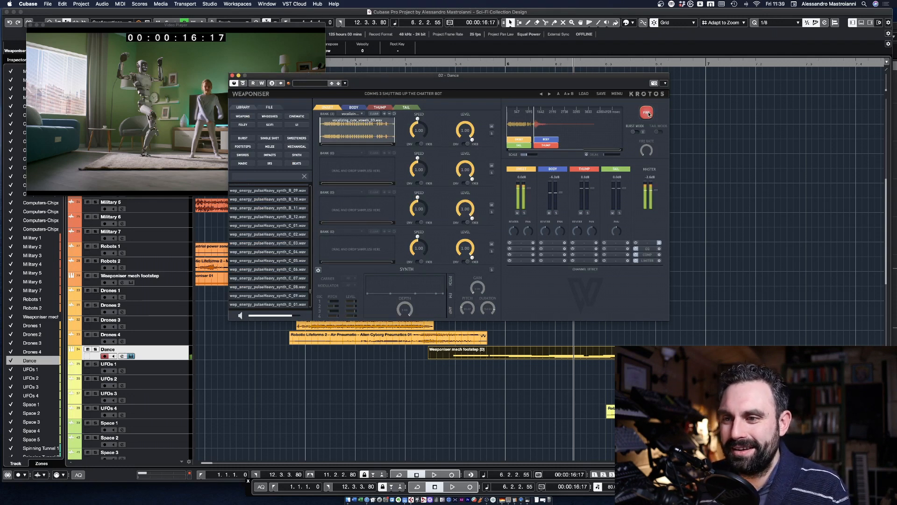
left_click(647, 112)
left_click(647, 112)
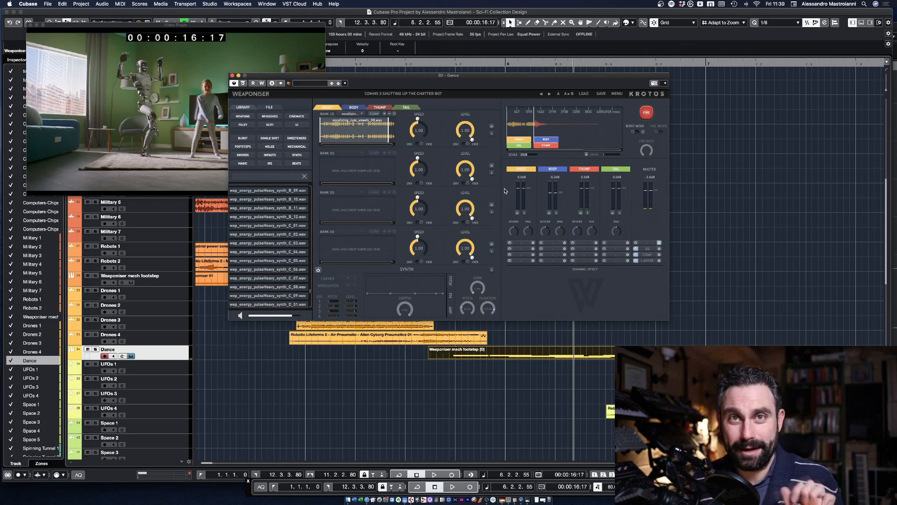
left_click_drag(433, 77, 595, 51)
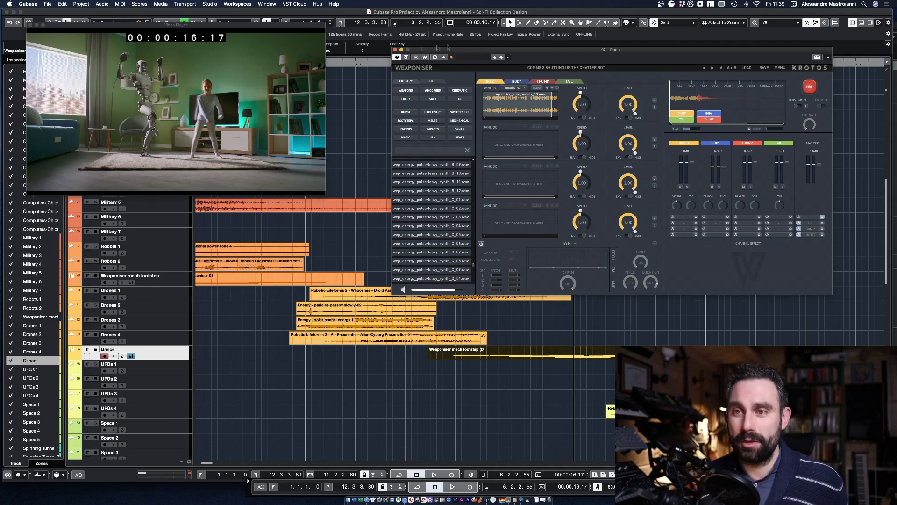
left_click(395, 49)
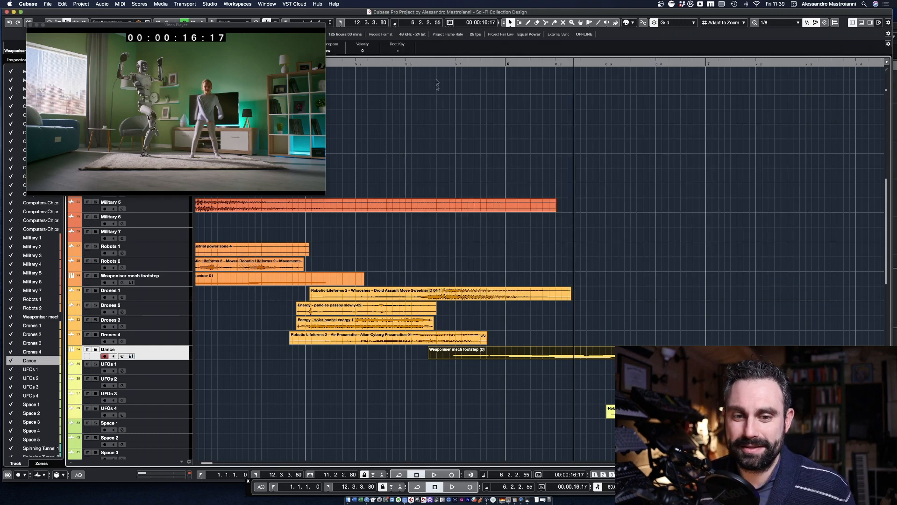
Step: Solo the Dance track, audition it against the dancing robot scene, and unsolo it
left_click(96, 350)
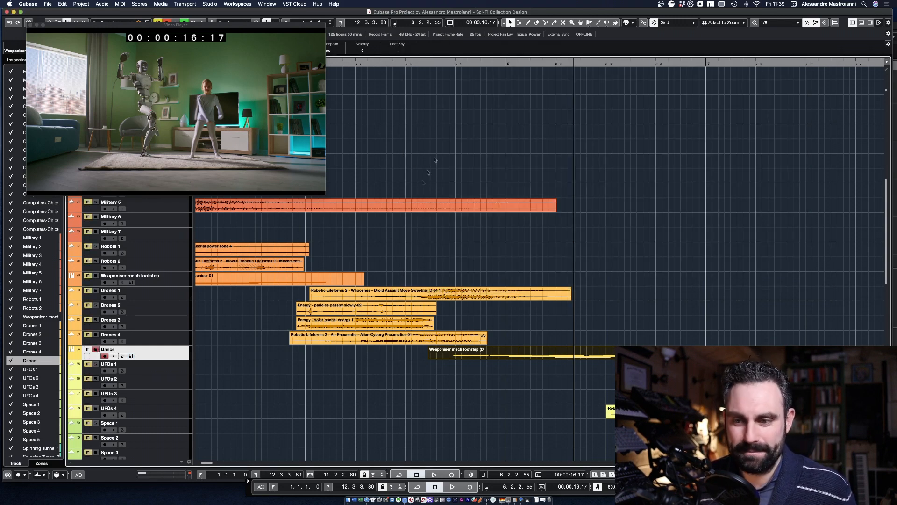
left_click(438, 65)
key("space")
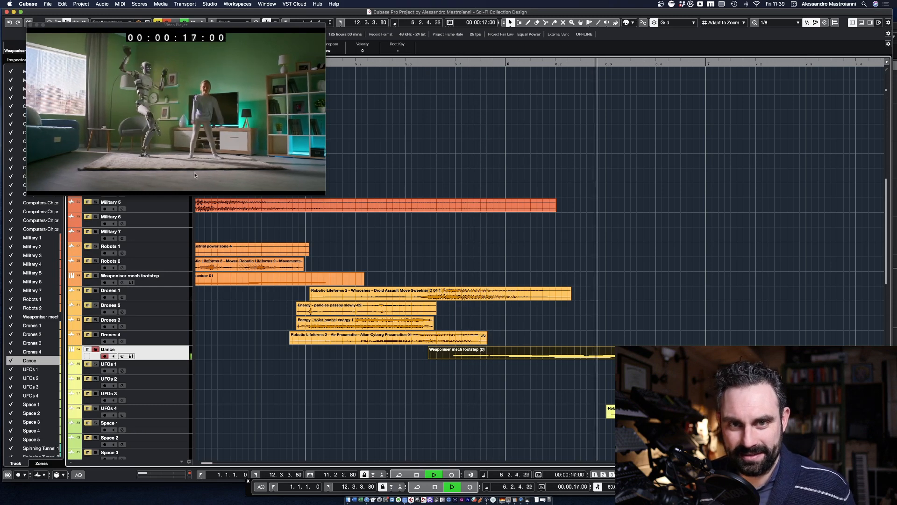
key("space")
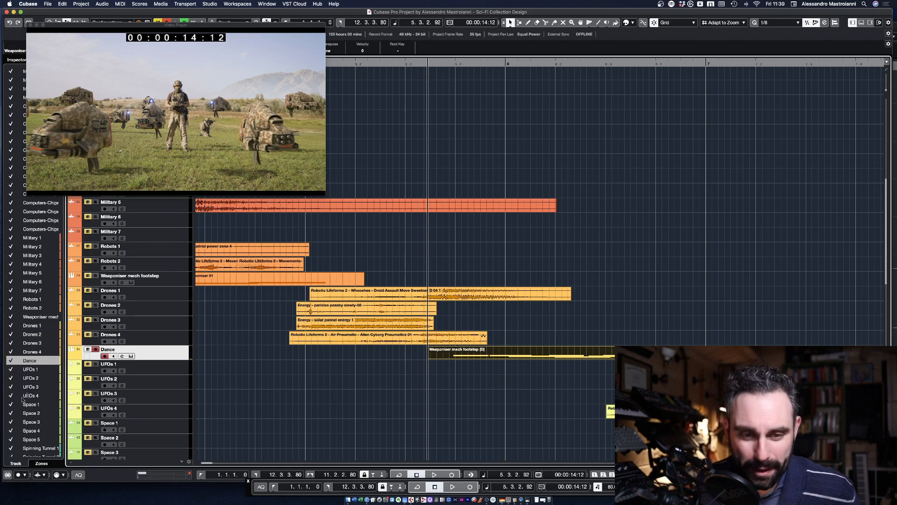
left_click(95, 349)
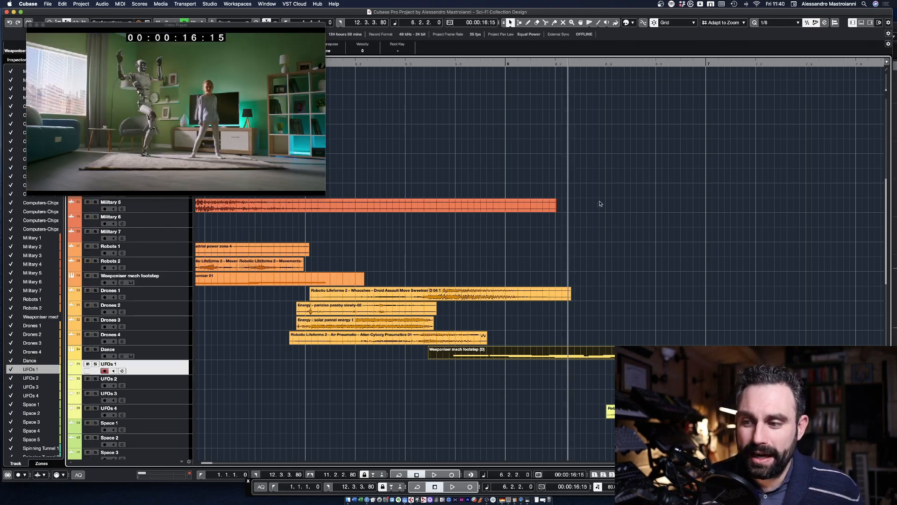
Step: Move the playhead to the UFO scene at 00:00:18:04, select UFOs 1 to 4, and audition them soloed
mouse_move(659, 63)
left_mouse_down()
mouse_move(704, 62)
mouse_move(617, 62)
mouse_move(713, 62)
mouse_move(674, 62)
left_mouse_up()
left_click(145, 417, "shift")
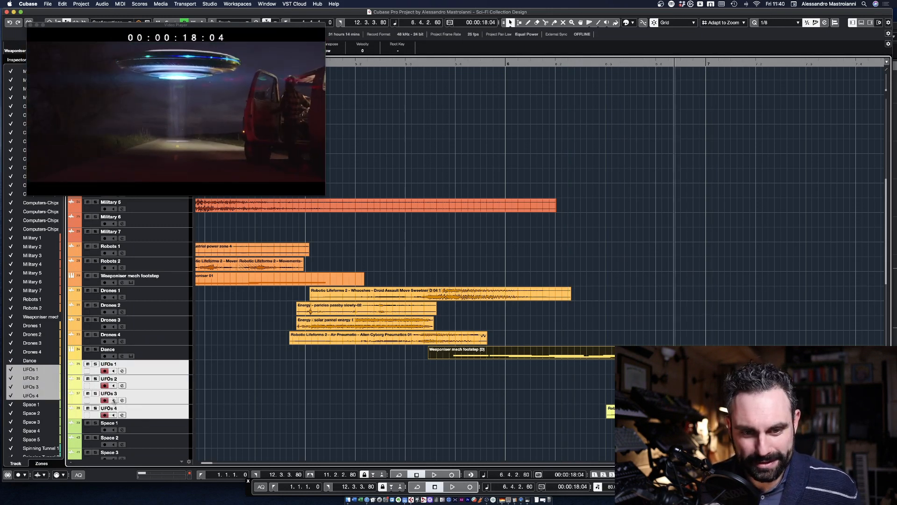
left_click(95, 365)
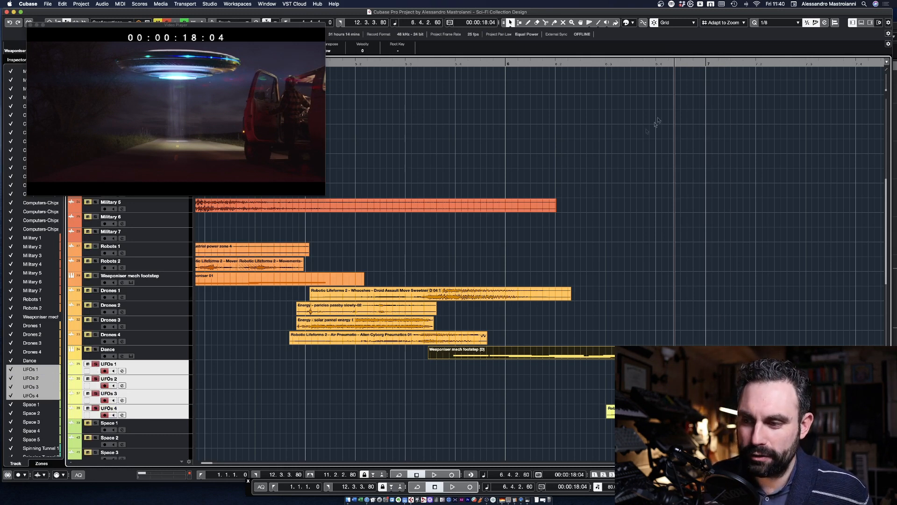
scroll(717, 229, "right", 5)
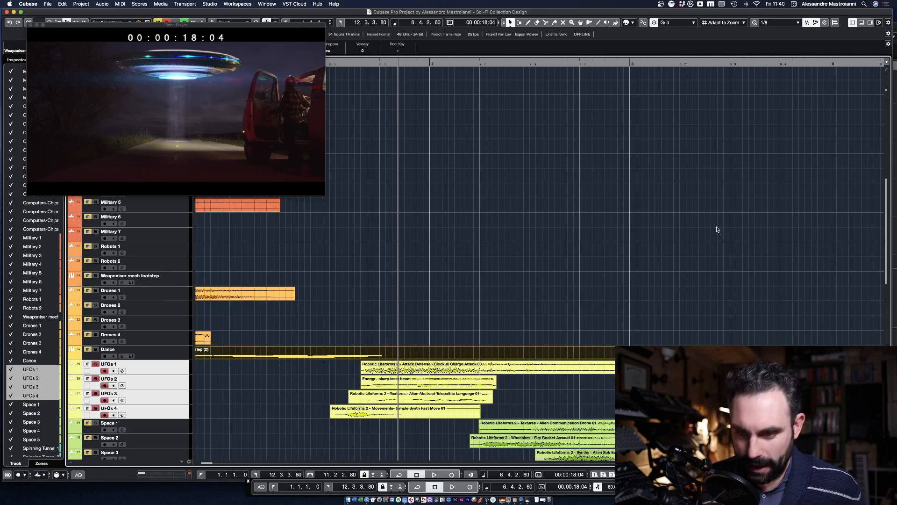
left_click(336, 63)
key("space")
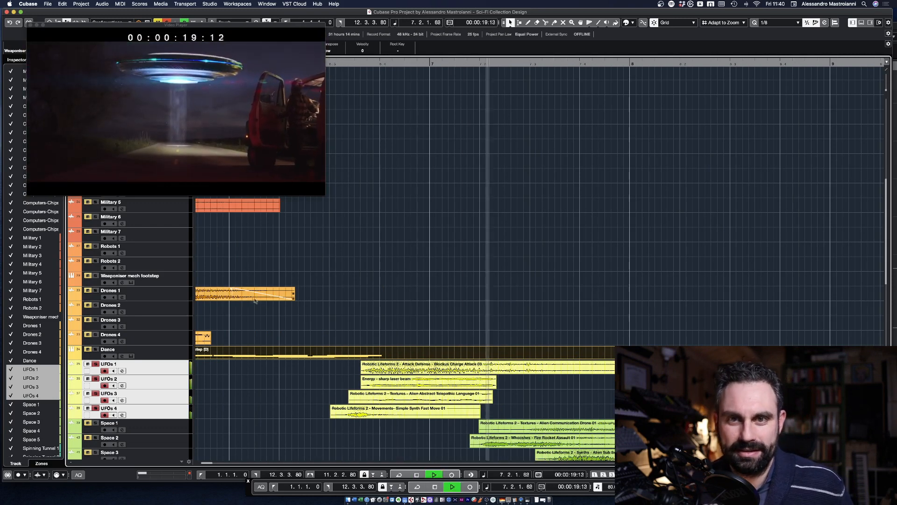
key("space")
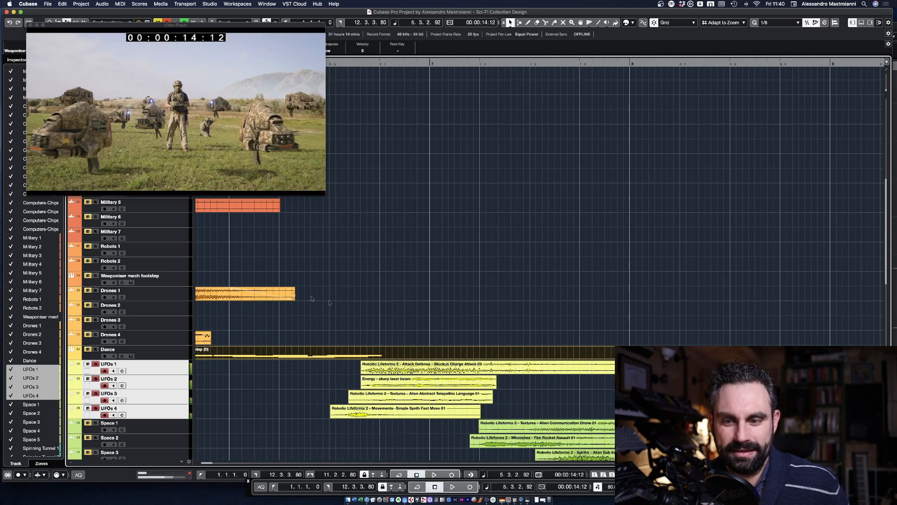
Step: Select the Energy - sharp laser beam clip, audition UFOs 2 alone from 00:00:17:15, and clear its solo
left_click(400, 385)
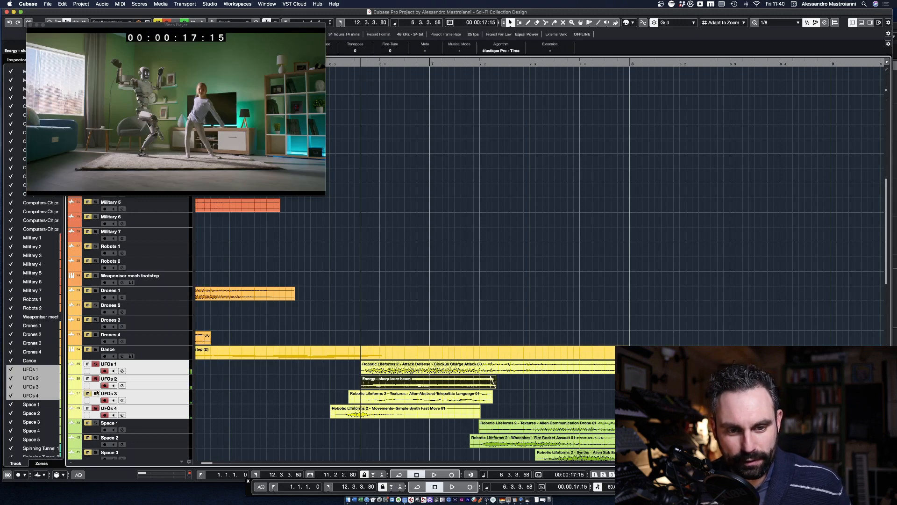
left_click(96, 408)
left_click(96, 363)
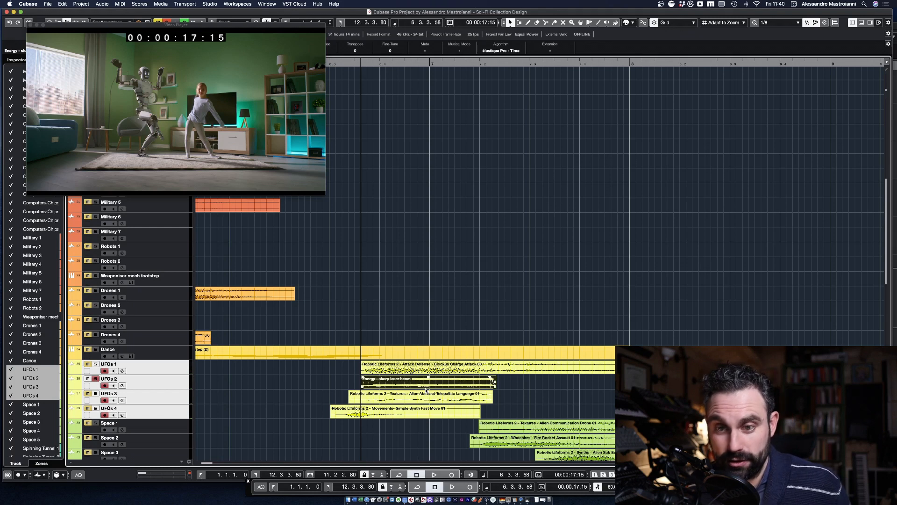
key("space")
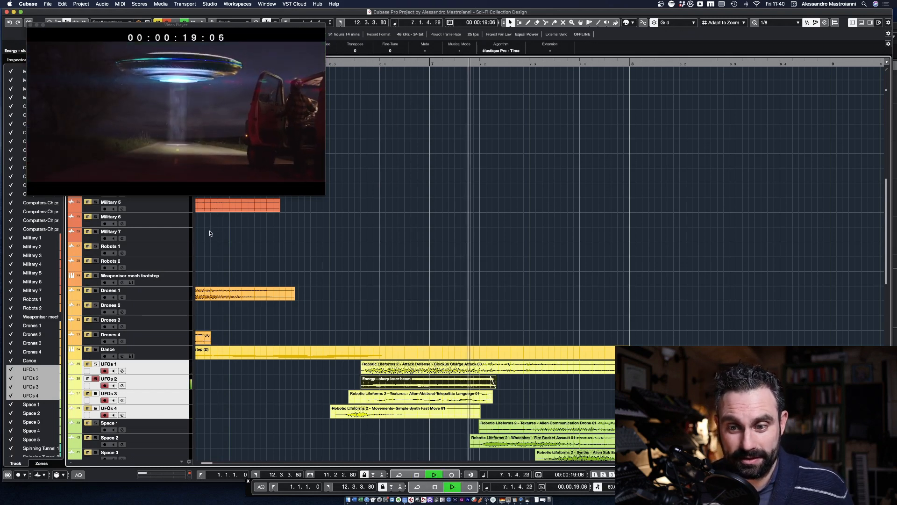
key("space")
left_click(95, 379)
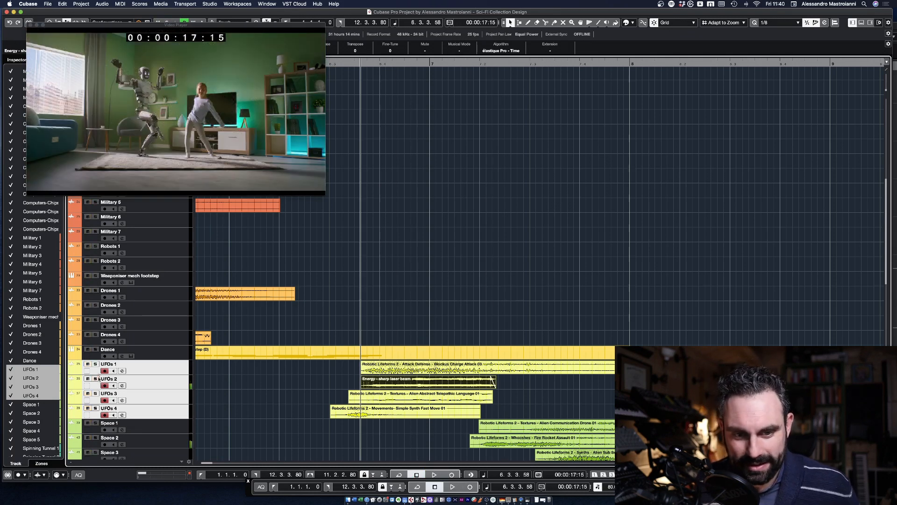
Step: Scrub the playhead through the astronaut scene to 00:00:21:04 and back to 00:00:19:10
scroll(484, 311, "down", 3)
left_click_drag(475, 61, 568, 56)
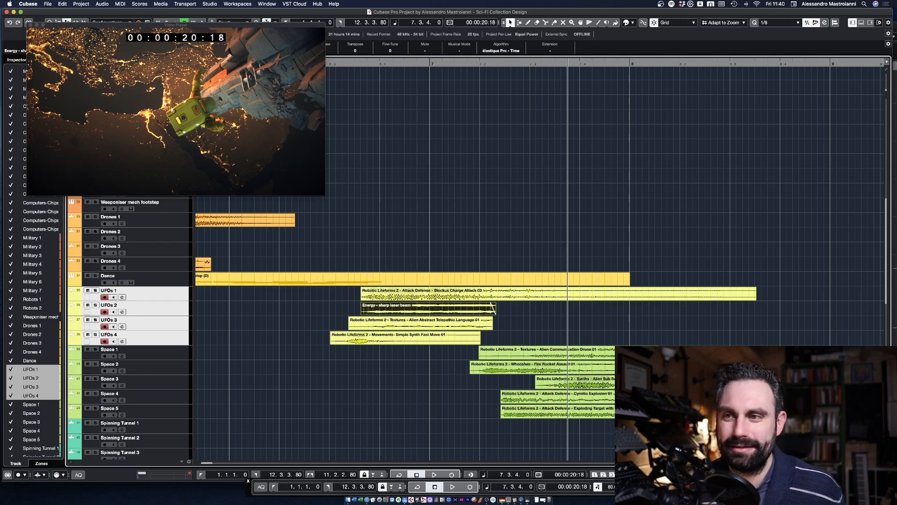
left_click_drag(564, 62, 597, 57)
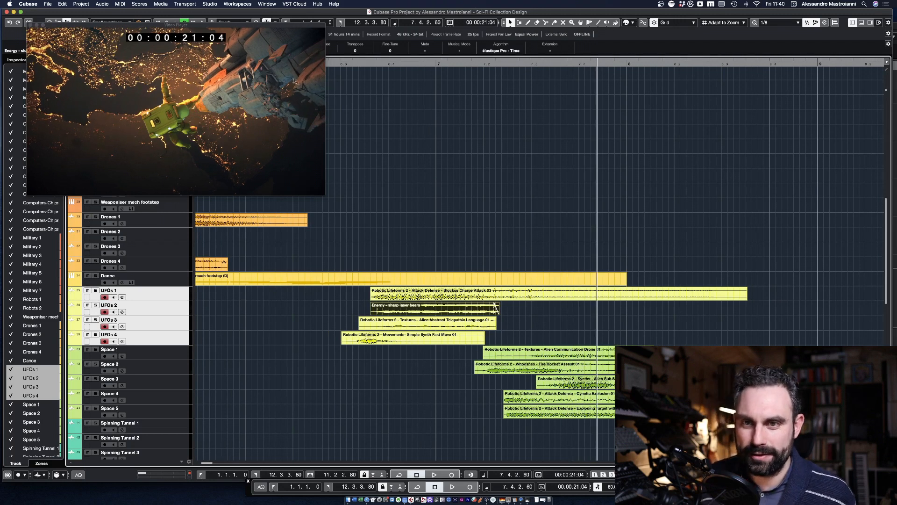
left_click_drag(606, 63, 472, 58)
Step: Select the Space 1 to Space 5 tracks, audition them soloed against the video, and unsolo them
left_click(179, 411)
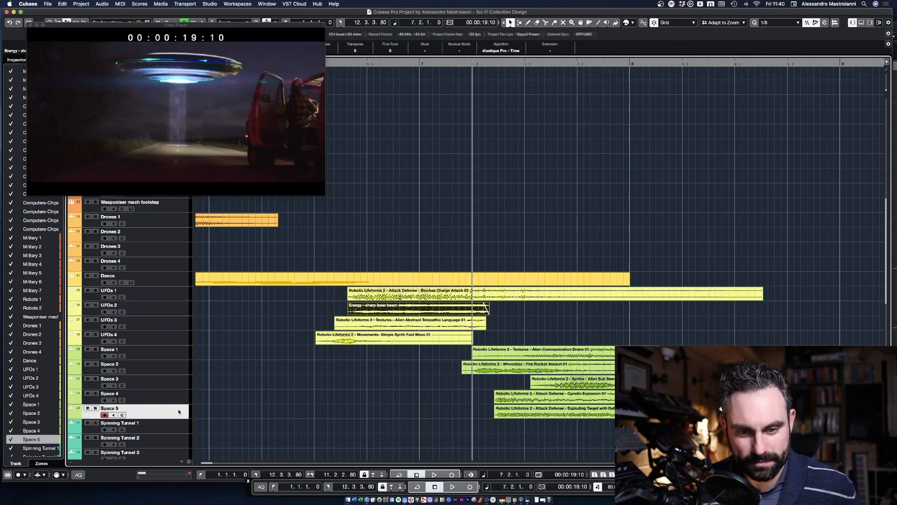
left_click(185, 358, "shift")
left_click(95, 349)
key("space")
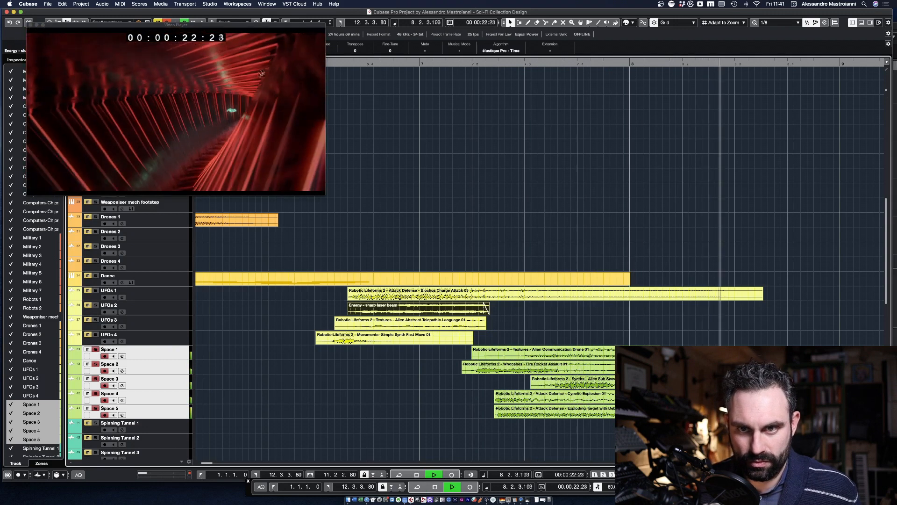
key("space")
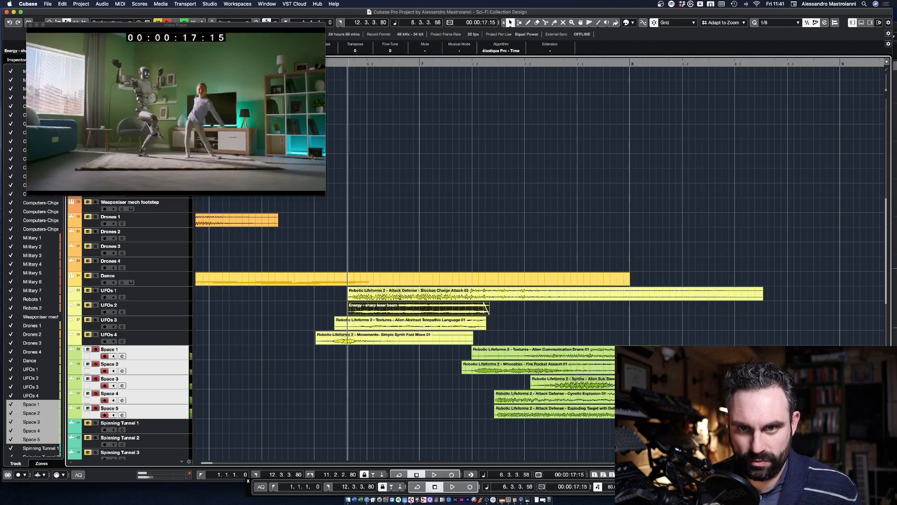
left_click(96, 350)
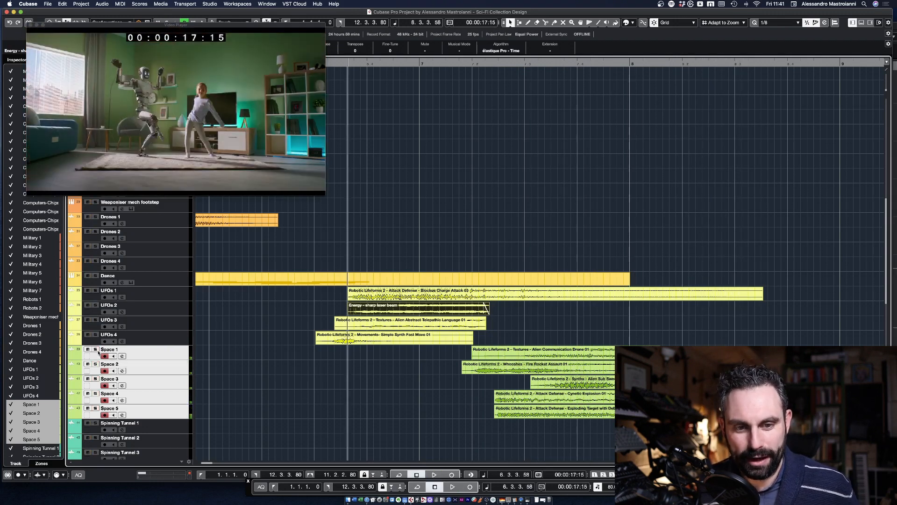
Step: Scrub to the spinning tunnel scene at 00:00:23:15 and move the Video Player off the track list
left_click_drag(660, 64, 767, 33)
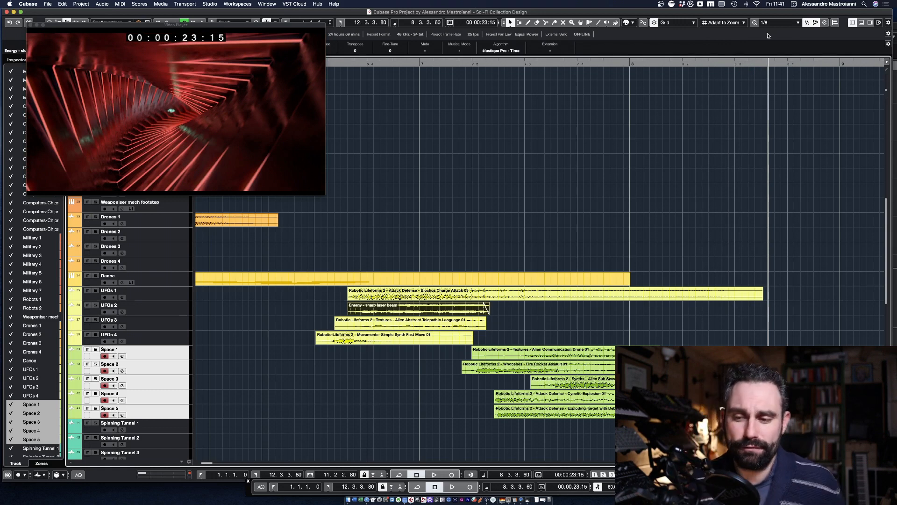
scroll(680, 96, "down", 10)
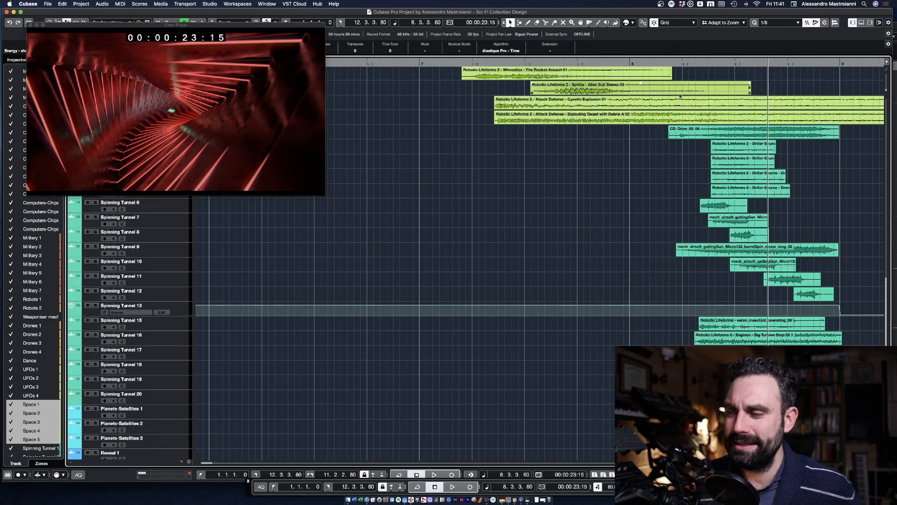
left_click_drag(274, 18, 472, 26)
Step: Select Spinning Tunnel 1 to 20, audition only Spinning Tunnel 1 soloed from 00:00:22:10, and unsolo it
left_click(162, 137)
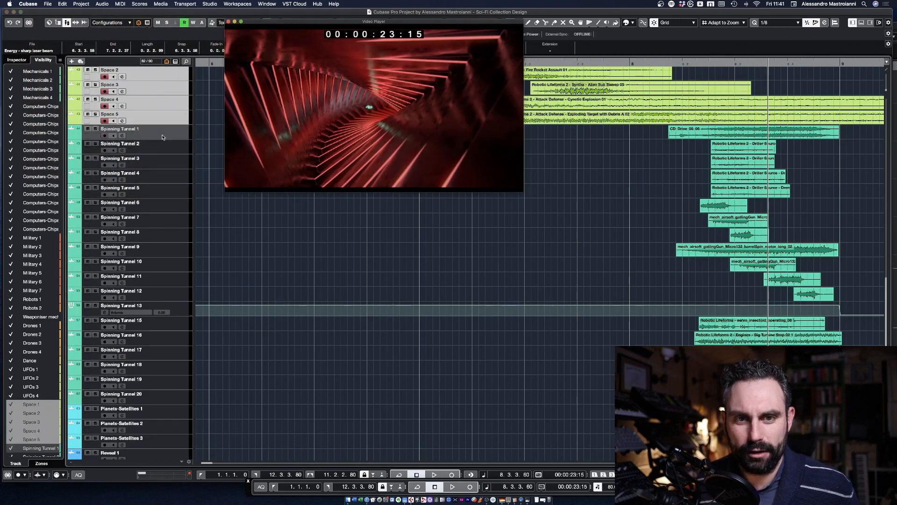
left_click(160, 399, "shift")
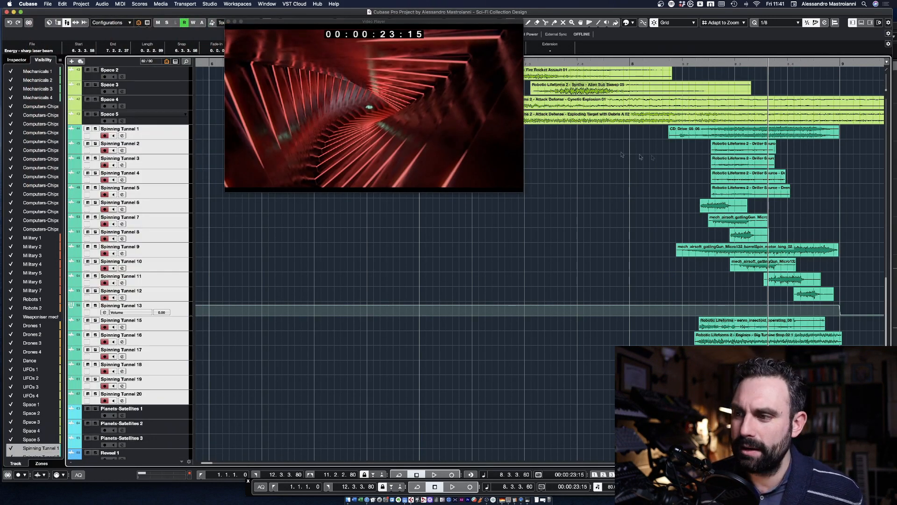
left_click(682, 64)
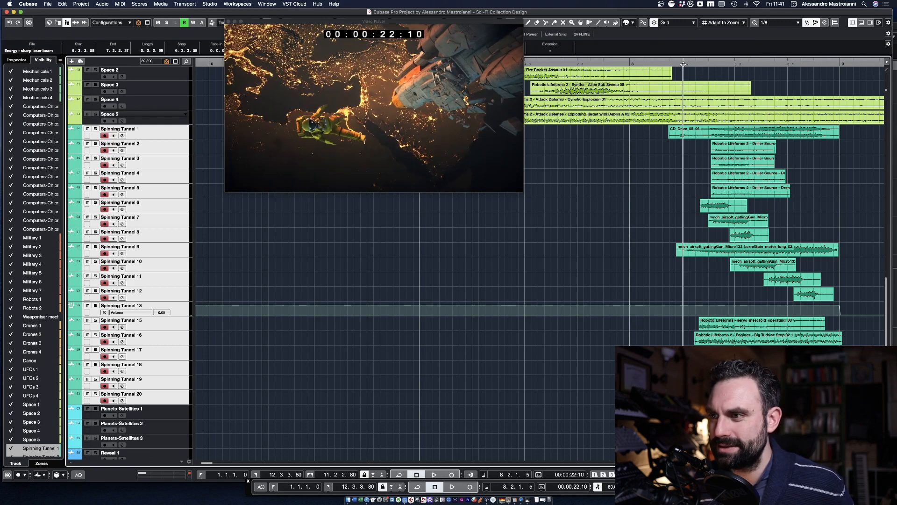
left_click(96, 128)
key("space")
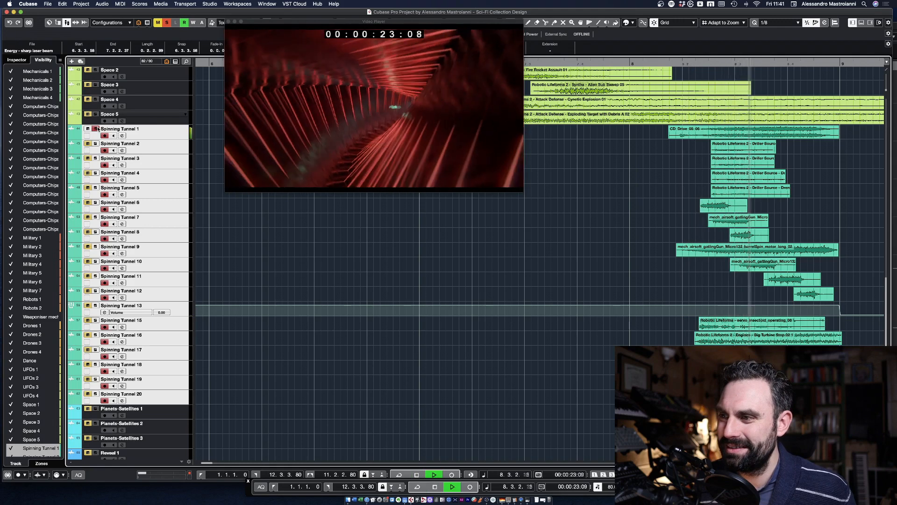
key("space")
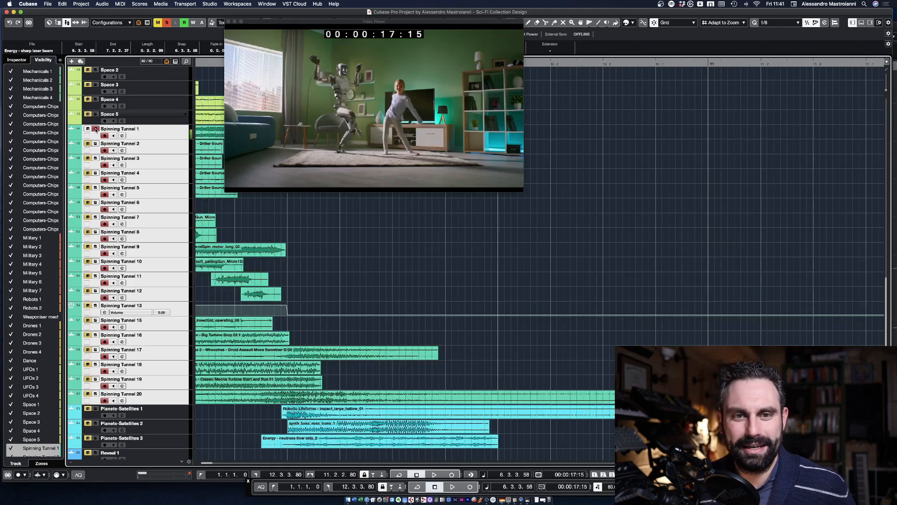
left_click(96, 129)
Step: Move the Video Player away from the Spinning Tunnel clips, solo all selected Spinning Tunnel tracks, and audition them together
left_click_drag(275, 26, 445, 29)
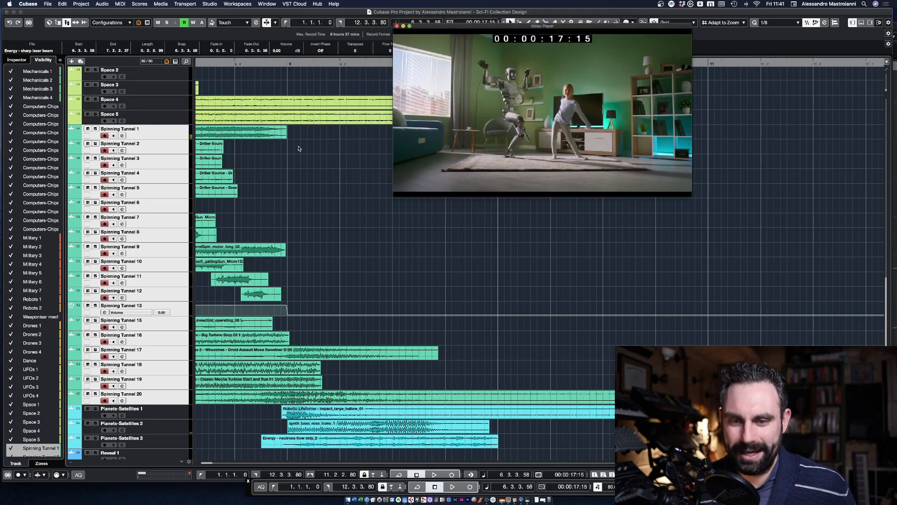
scroll(298, 149, "left", 5)
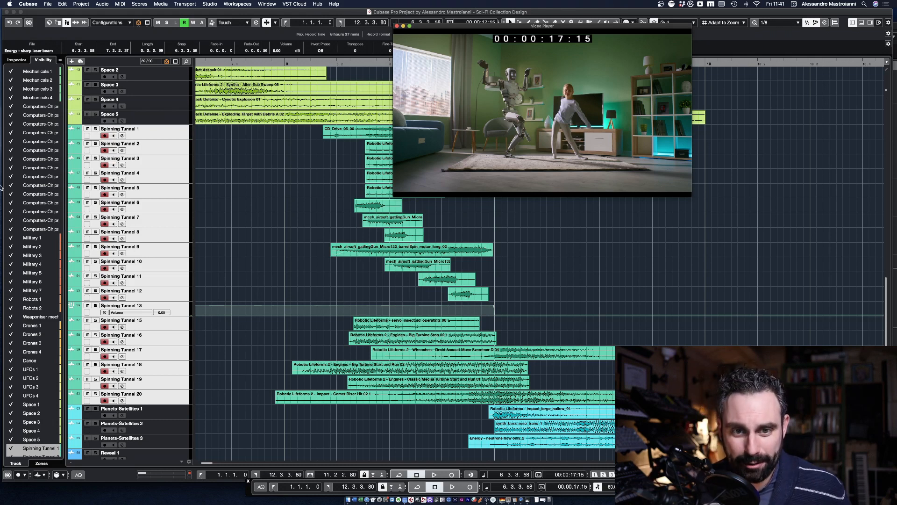
left_click(95, 128)
left_click_drag(289, 62, 256, 62)
key("space")
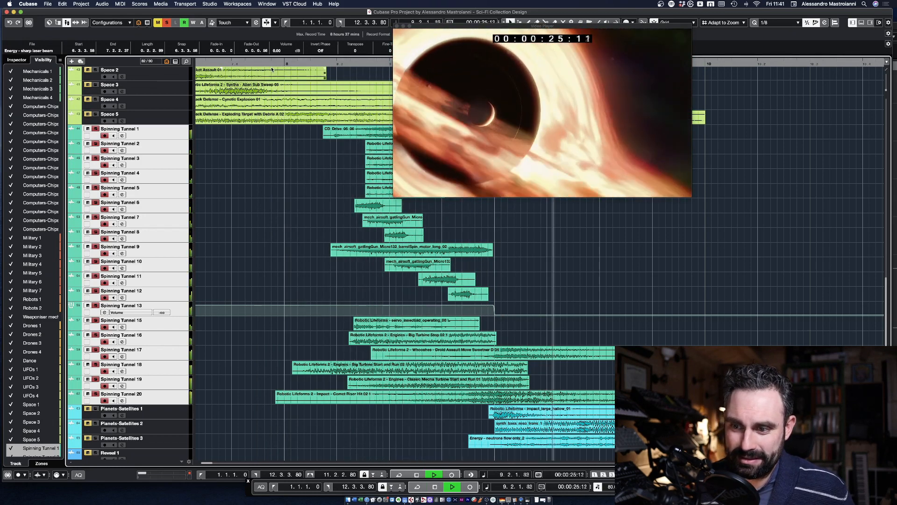
key("space")
Step: Move the Video Player clear of the upcoming clips and scrub the black hole scene from 00:00:24:16 to 00:00:25:05
left_click_drag(443, 29, 204, 23)
left_click_drag(518, 64, 495, 63)
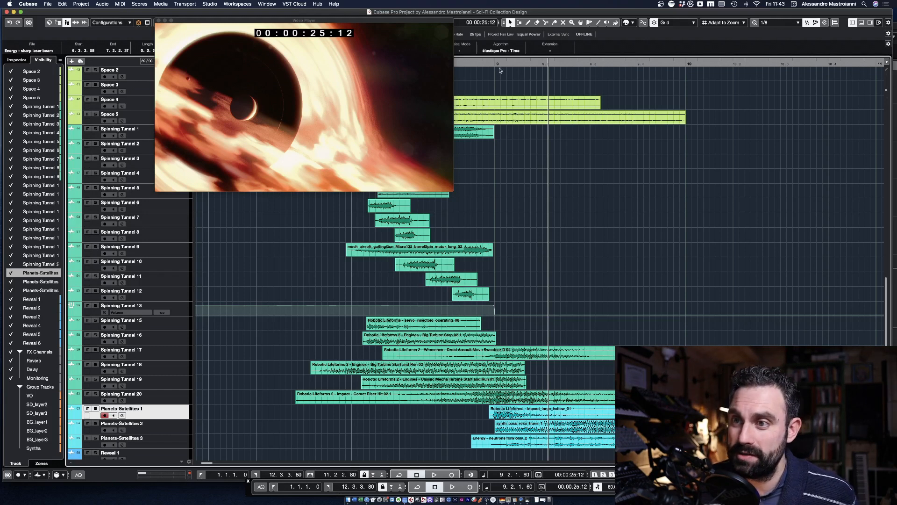
left_click_drag(501, 65, 531, 68)
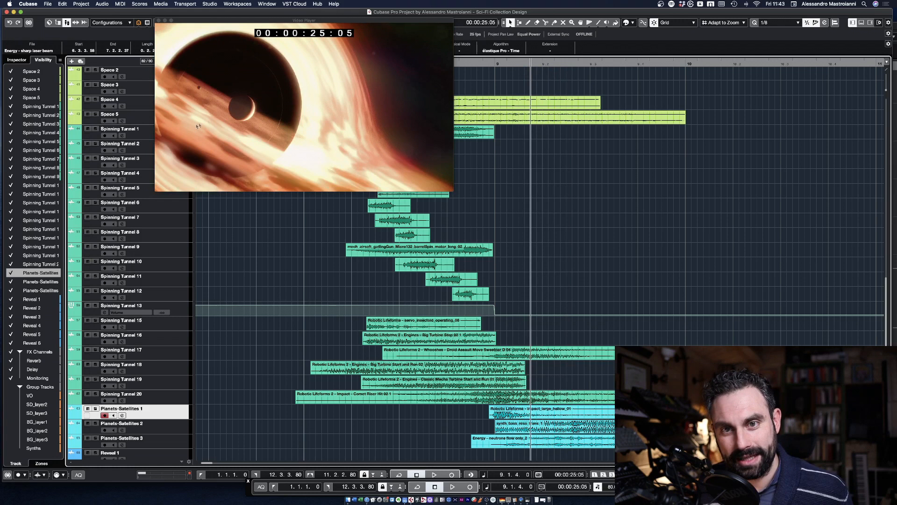
Step: Extend the selection to Planets-Satellites 1 to 3, solo these tracks, and select the synth_bass_reso_trans_1 clip
left_click(157, 444, "shift")
left_click(94, 409)
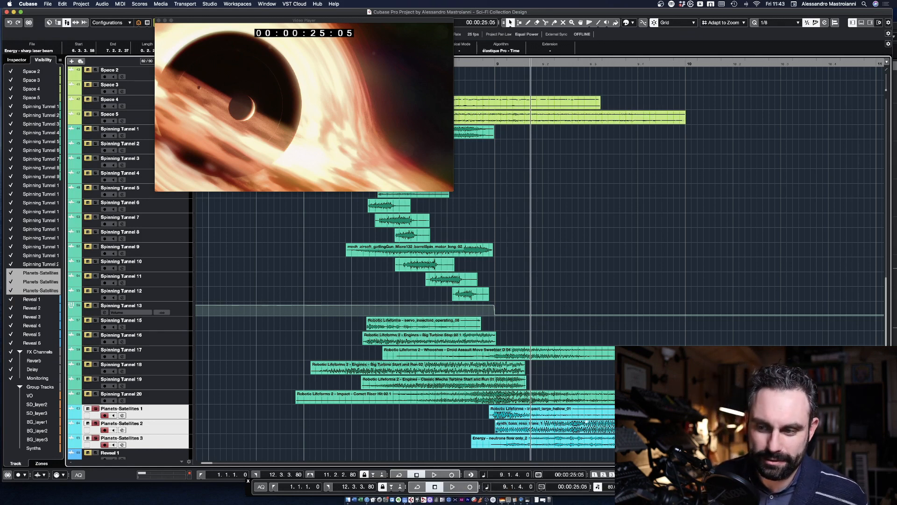
left_click(584, 427)
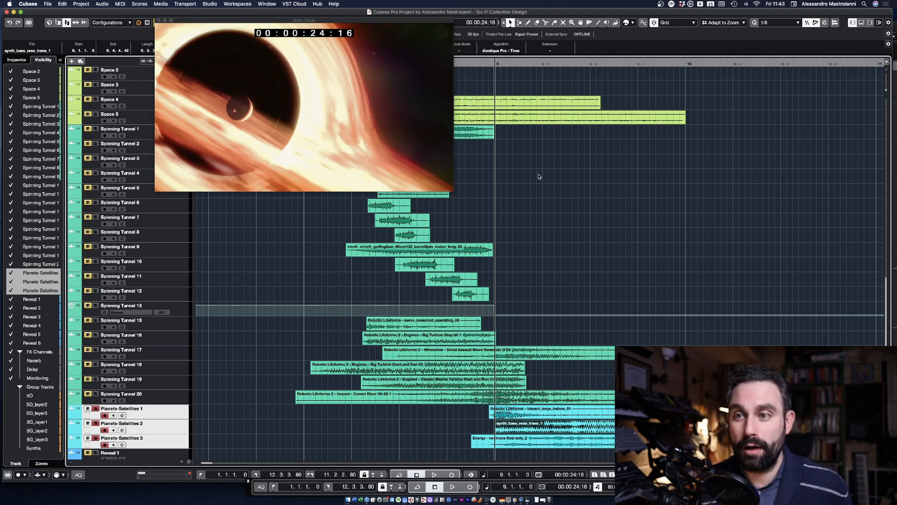
Step: Audition the soloed Planets-Satellites tracks against the black hole scene from 00:00:24:09, and replay the scene
left_click(477, 62)
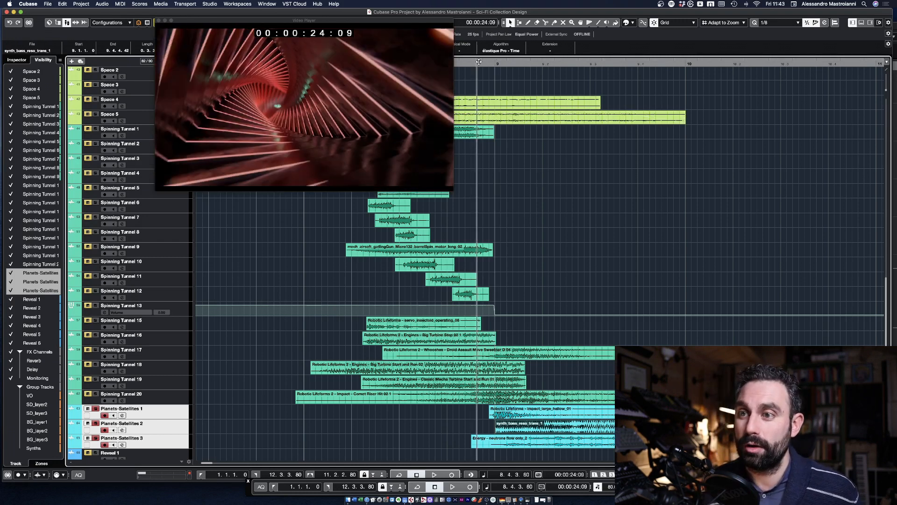
key("space")
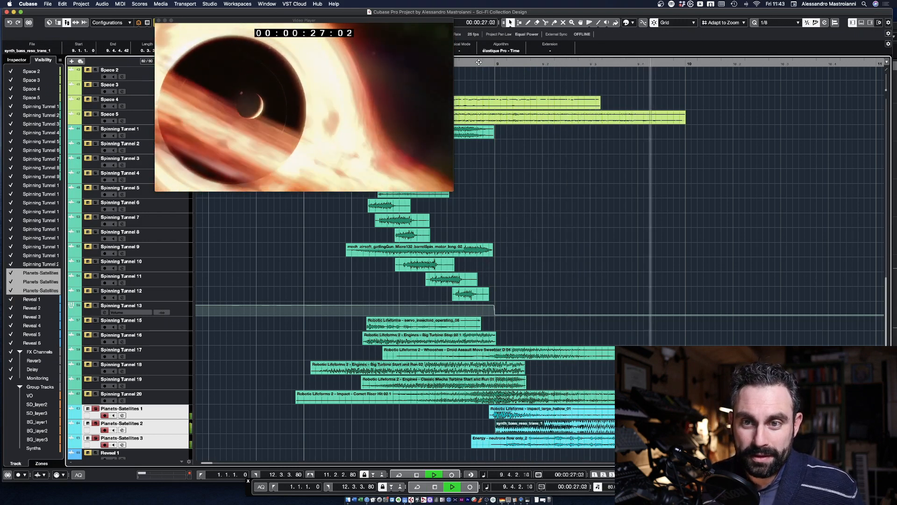
key("space")
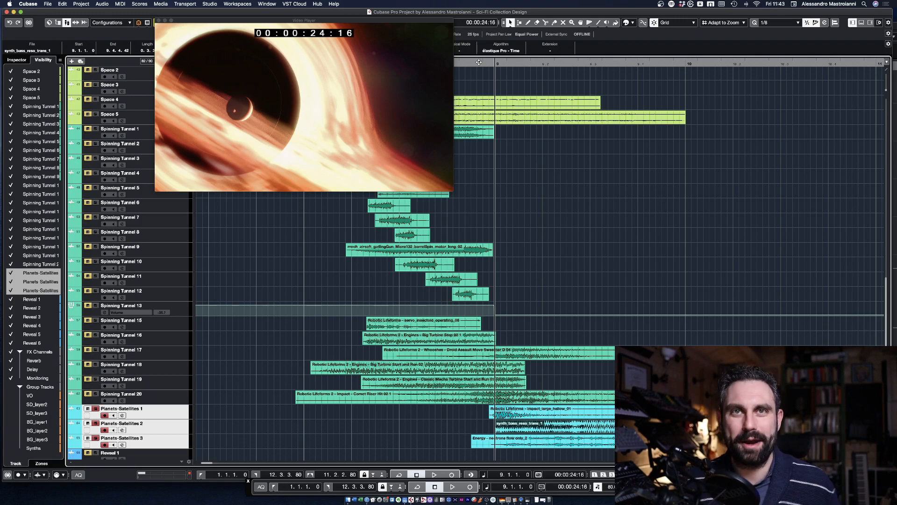
key("space")
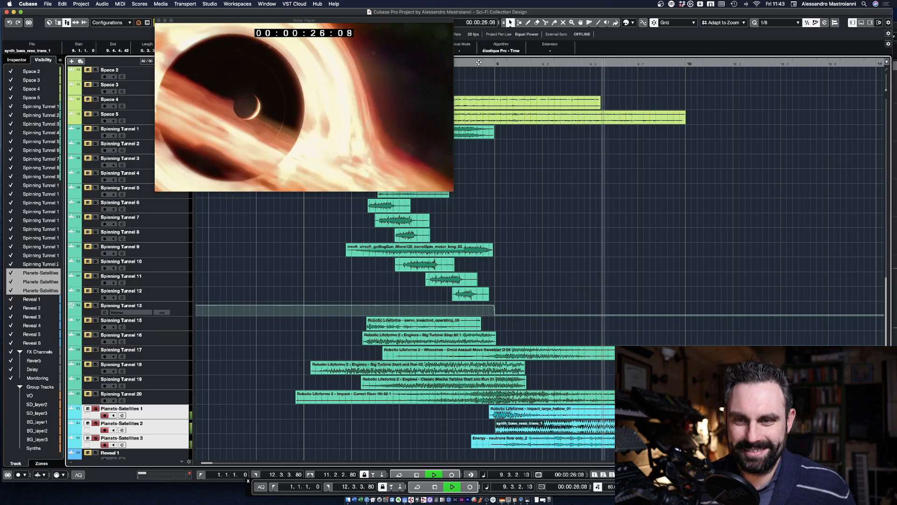
key("space")
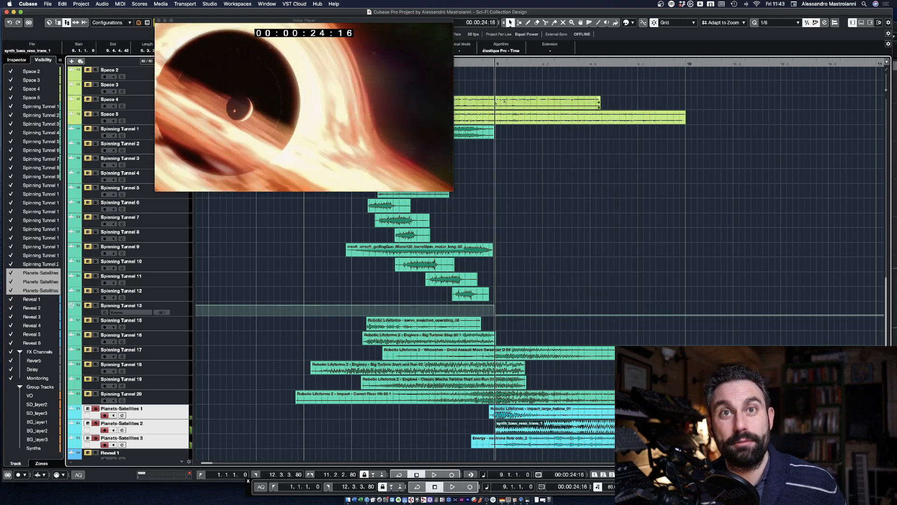
Step: Scrub the video forward to the green particle reveal at 00:00:30:21 and bring the Reveal clips into view
scroll(645, 267, "down", 5)
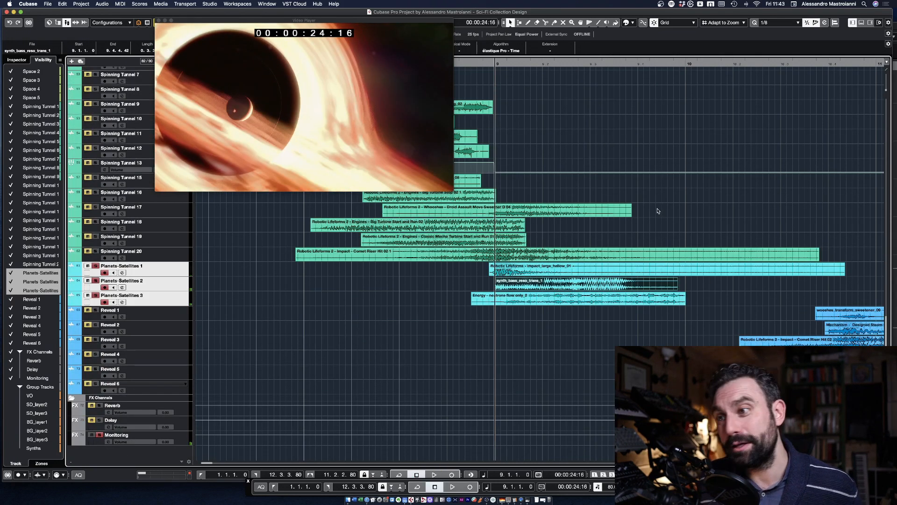
left_click_drag(672, 71, 879, 54)
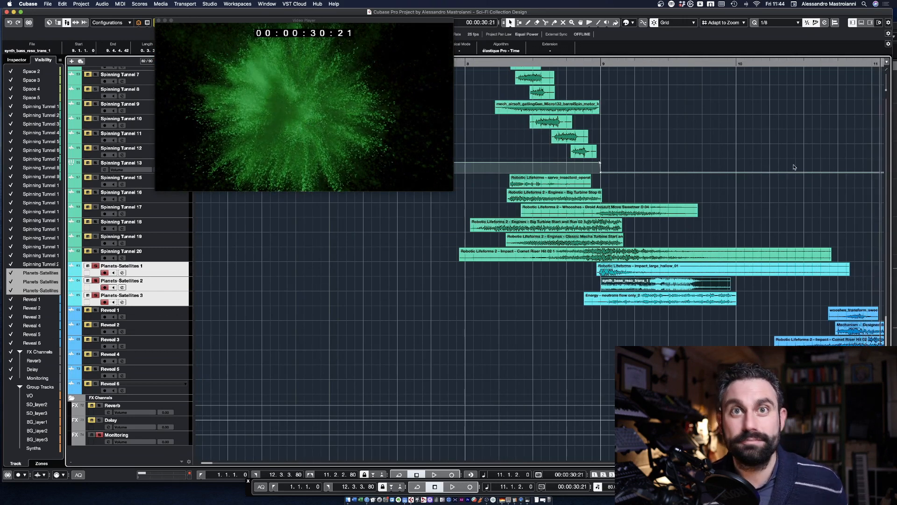
scroll(794, 167, "right", 10)
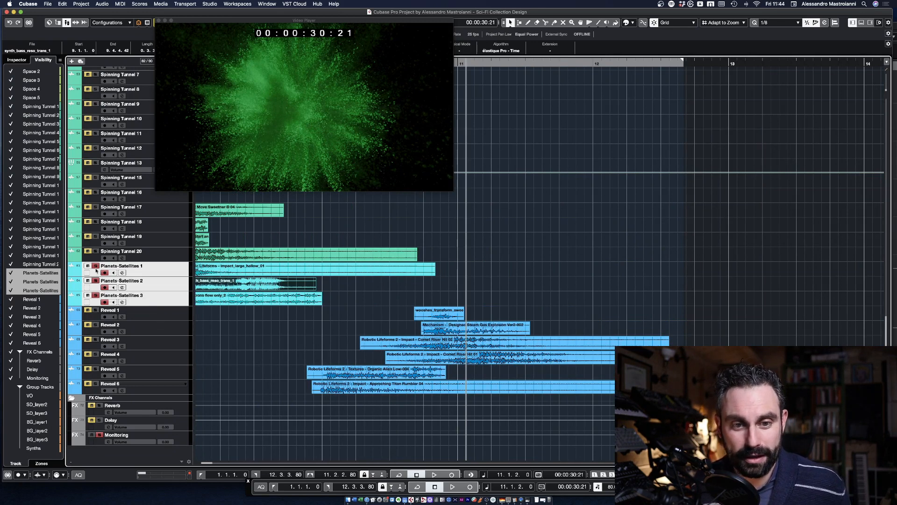
Step: Select Reveal 1 to 6, solo them together, and move the Video Player off the arrangement
left_click(164, 317)
left_click(161, 389, "shift")
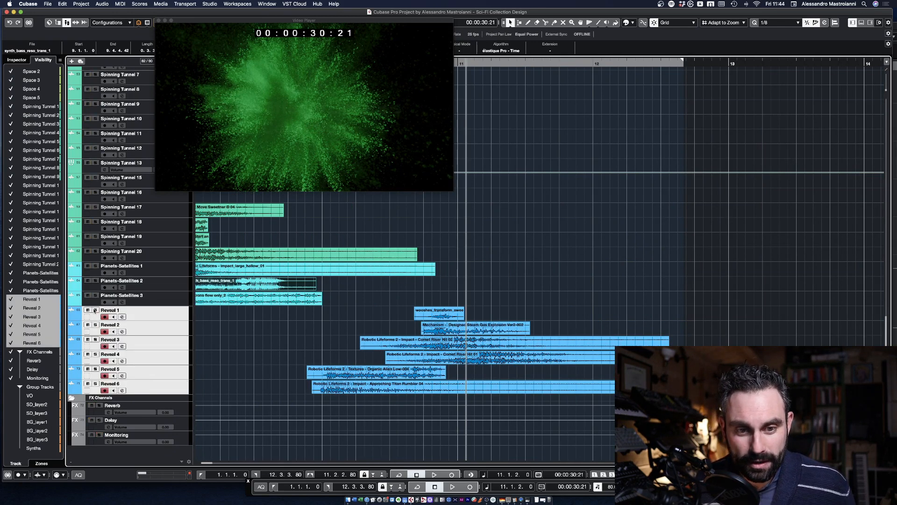
left_click(95, 310)
left_click_drag(282, 22, 204, 34)
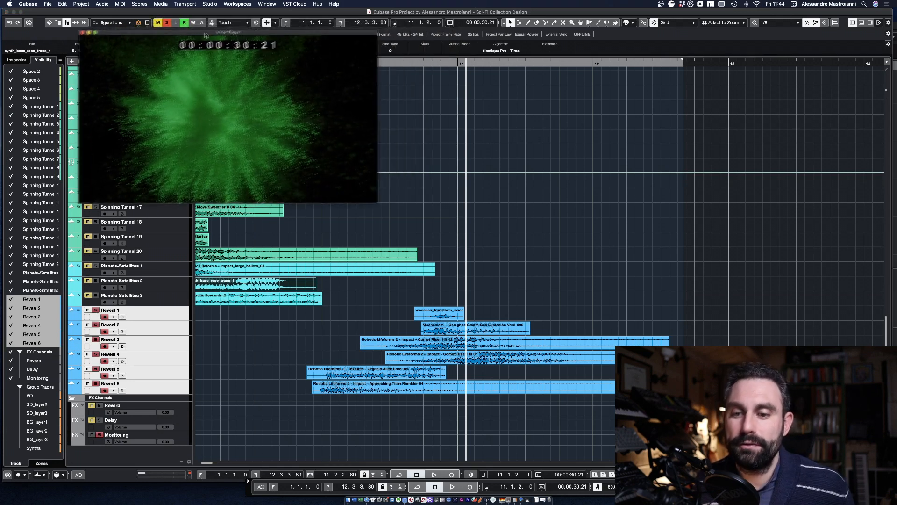
Step: Move the playhead back to 00:00:27:22, restrict the solo to Reveal 3 to 6, and audition those tracks
key("KP_Subtract")
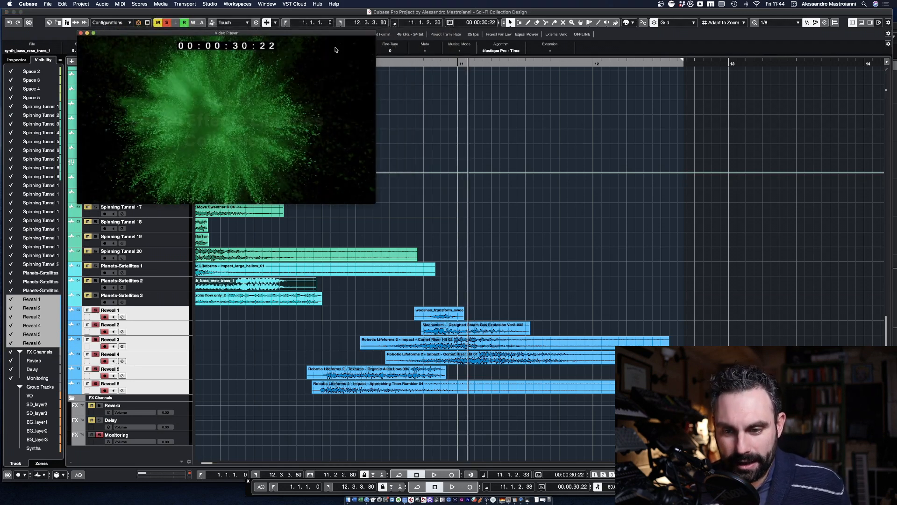
key("KP_Subtract")
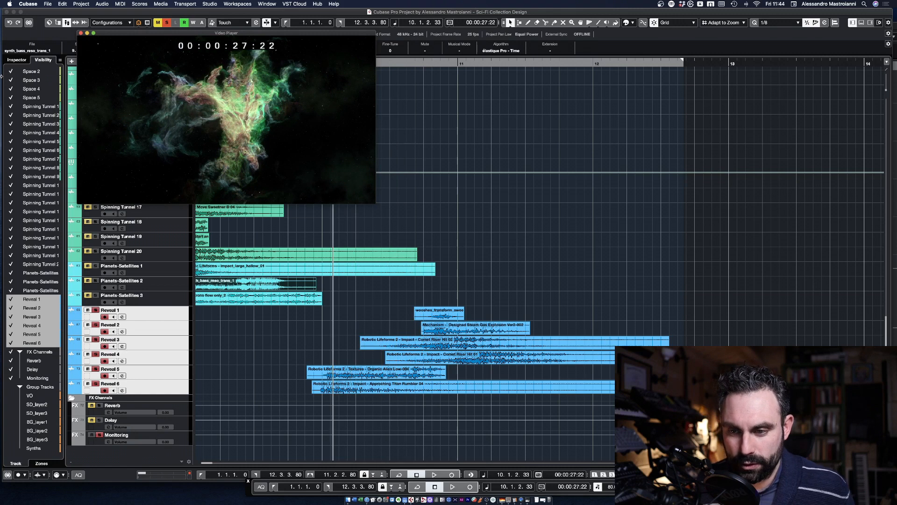
left_click(95, 312)
key("space")
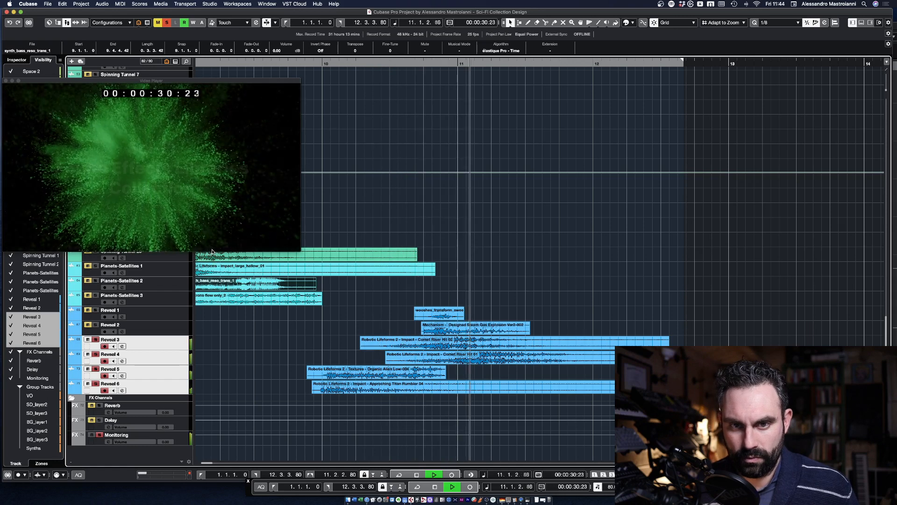
key("space")
Step: Audition the soloed Reveal 3 to 6 tracks again from 00:00:27:07
left_click_drag(305, 60, 304, 61)
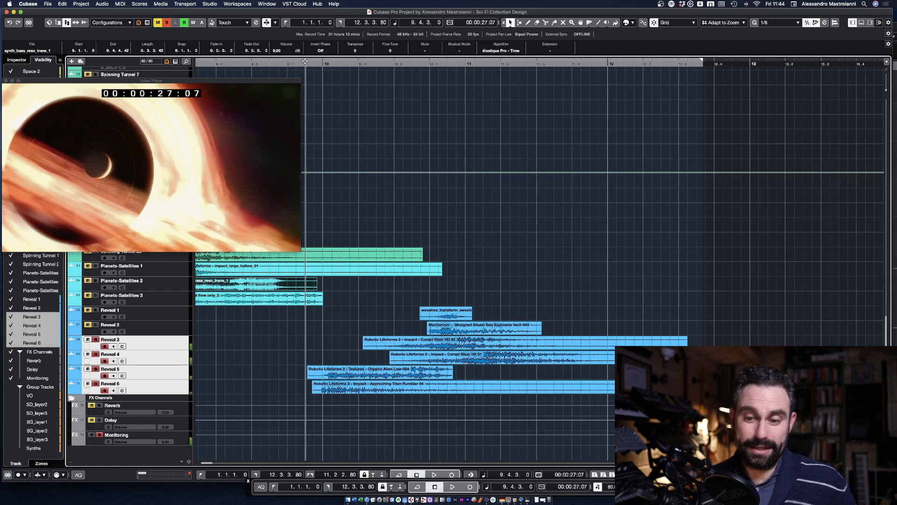
key("space")
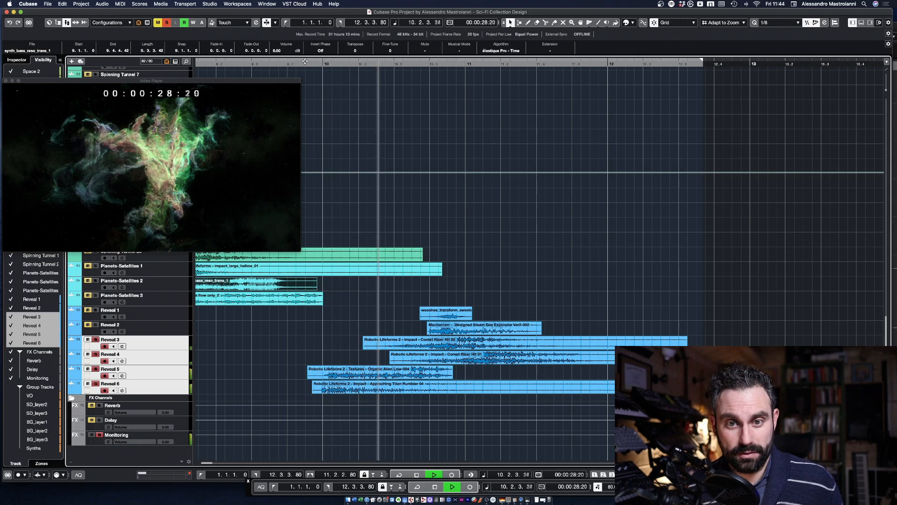
key("space")
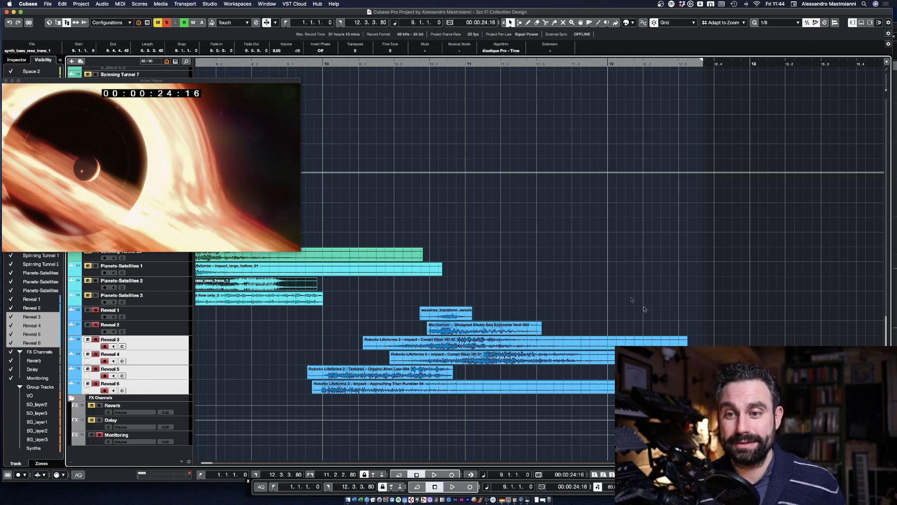
Step: Audition the whole Reveal 1 to 6 group together against the title reveal from 00:00:27:02
left_click(297, 64)
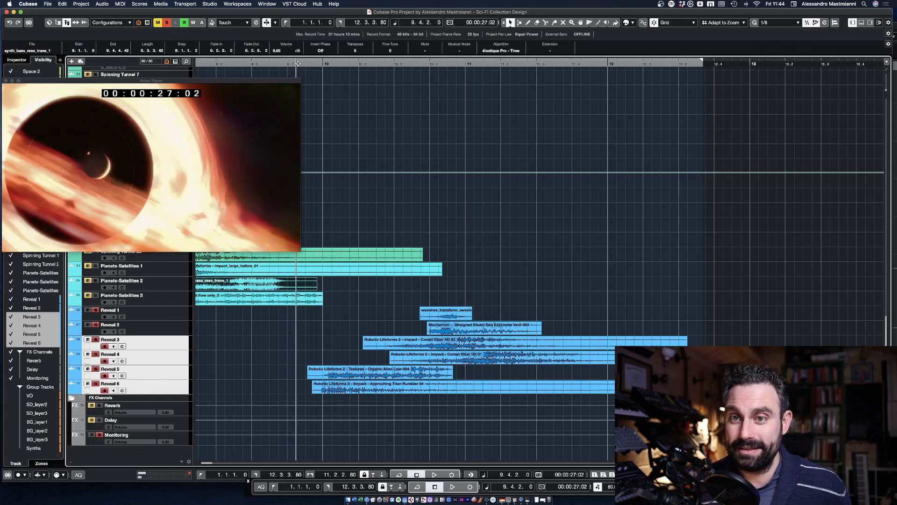
key("space")
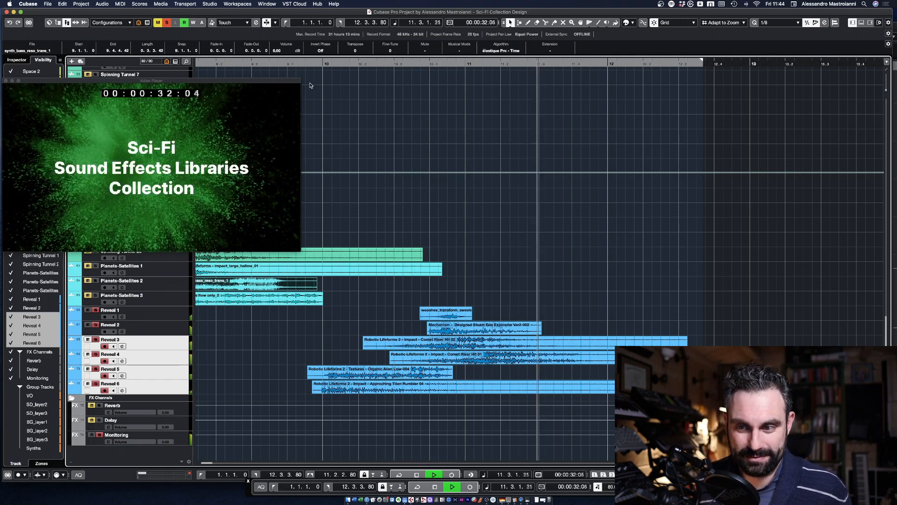
key("space")
Step: Select the Comet Riser Hit 01 clip with the playhead at its start, and solo only its Reveal 4 track
left_click(488, 359)
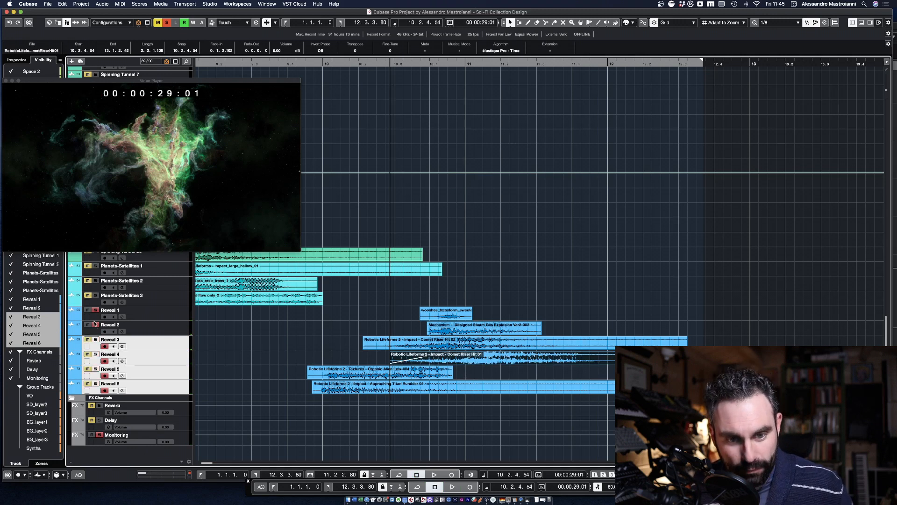
left_click(156, 357)
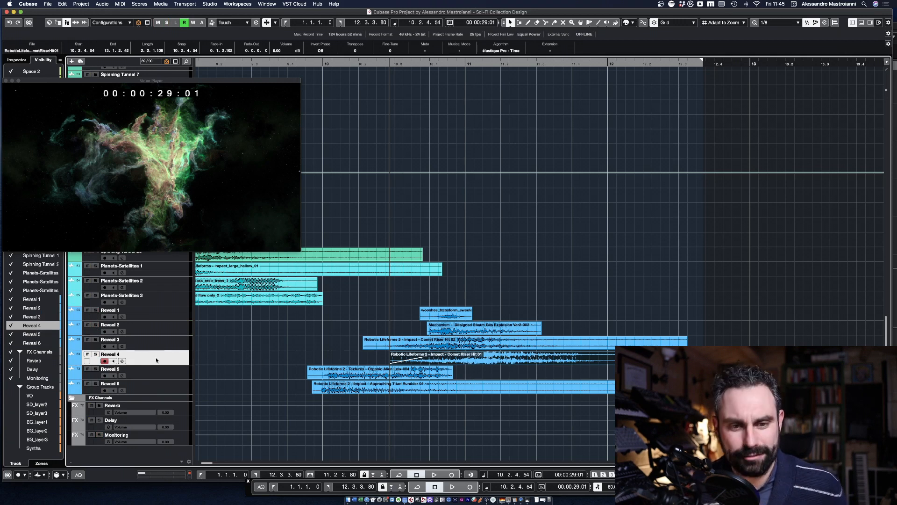
left_click(95, 353)
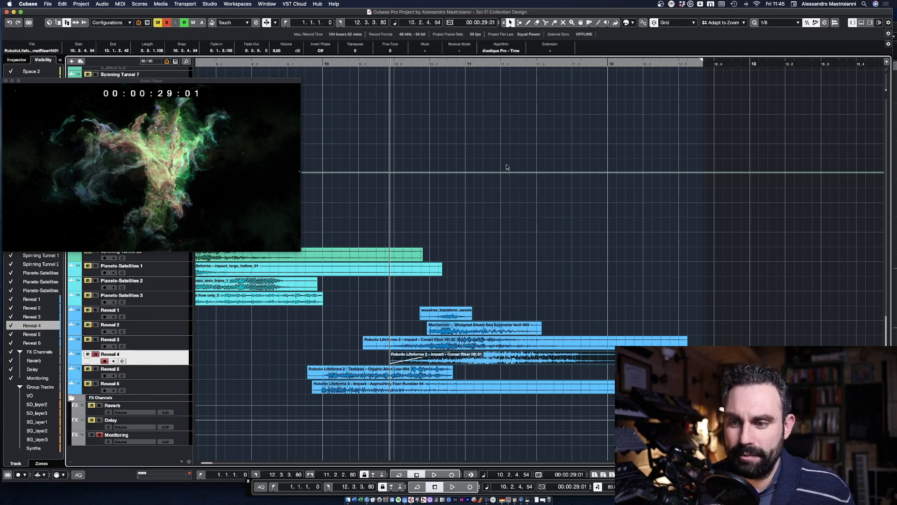
Step: Scrub around the title reveal and audition the soloed Comet Riser Hit 01 clip from near its start
left_click(493, 62)
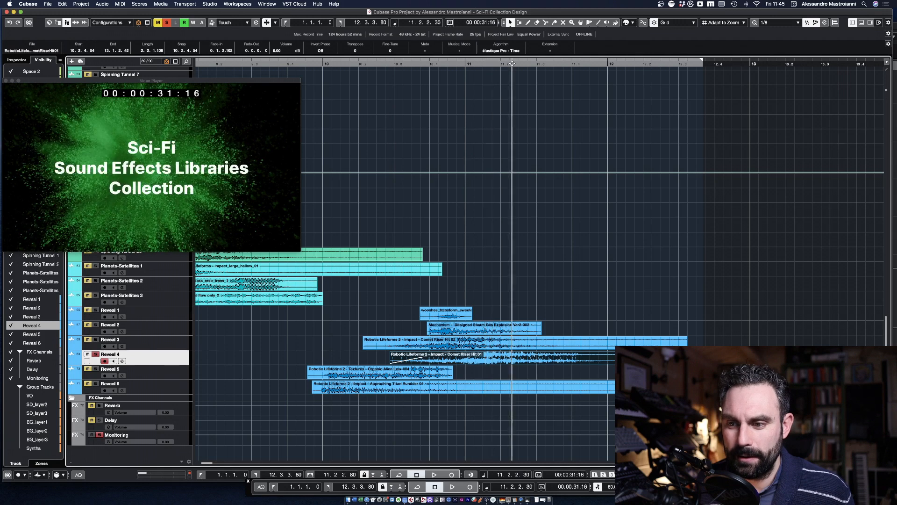
left_click_drag(533, 65, 485, 63)
left_click_drag(416, 62, 390, 59)
key("space")
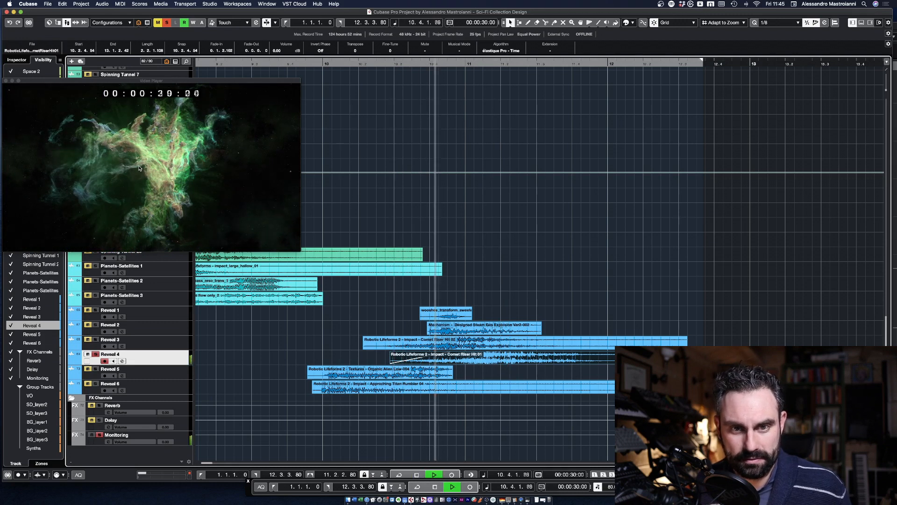